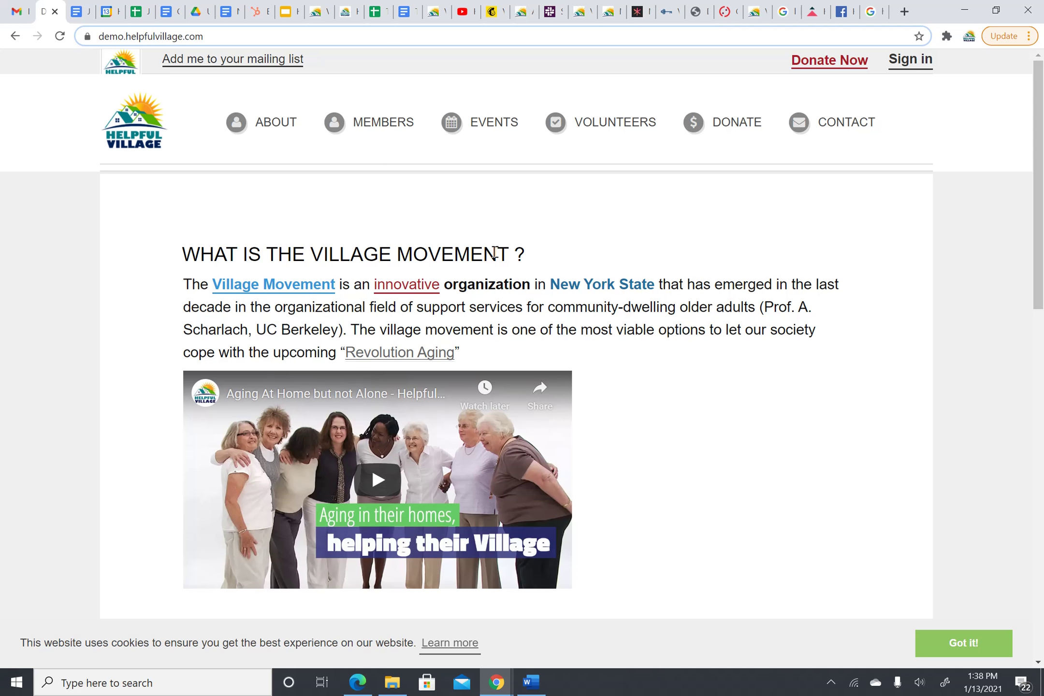
- Find the Donate Now link at the top of the Helpful Village home page
mouse_move(666, 127)
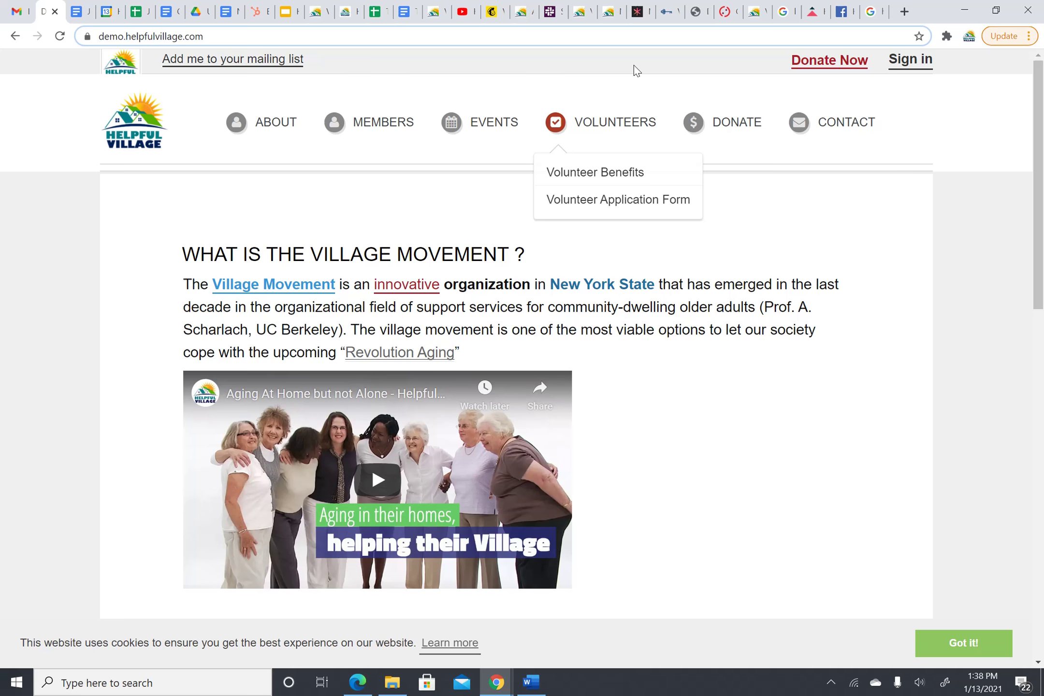
- Open the Events campaign donation page and bring its 20.00 amount field into view
left_click(822, 68)
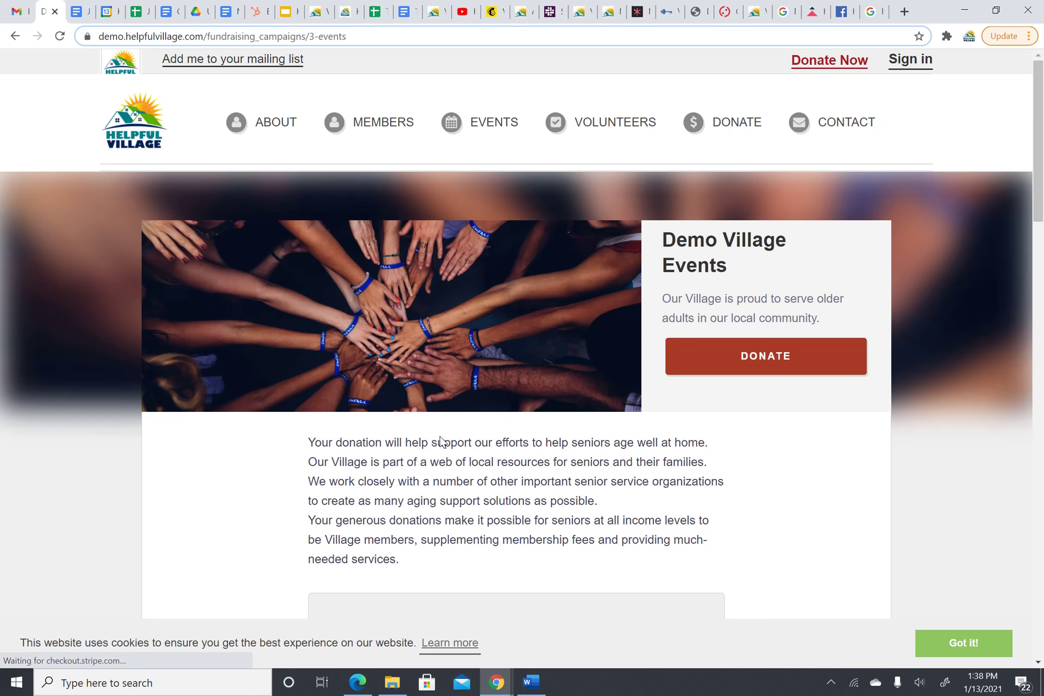
scroll(441, 441, "down", 1)
scroll(530, 282, "down", 1)
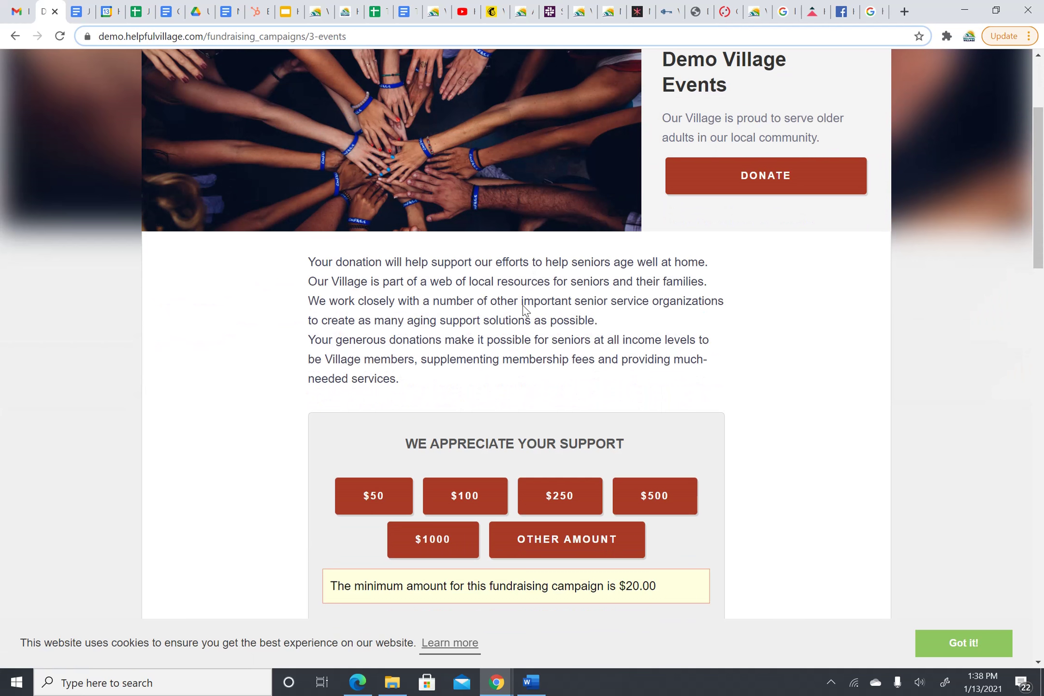
scroll(518, 309, "down", 1)
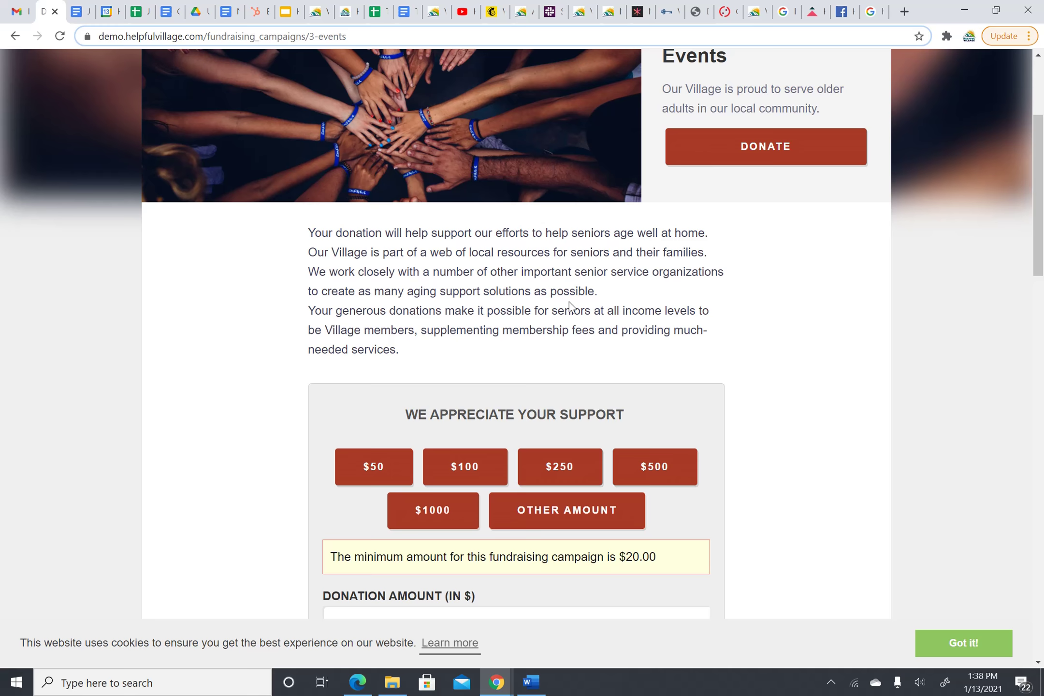
scroll(570, 305, "down", 1)
scroll(845, 223, "down", 3)
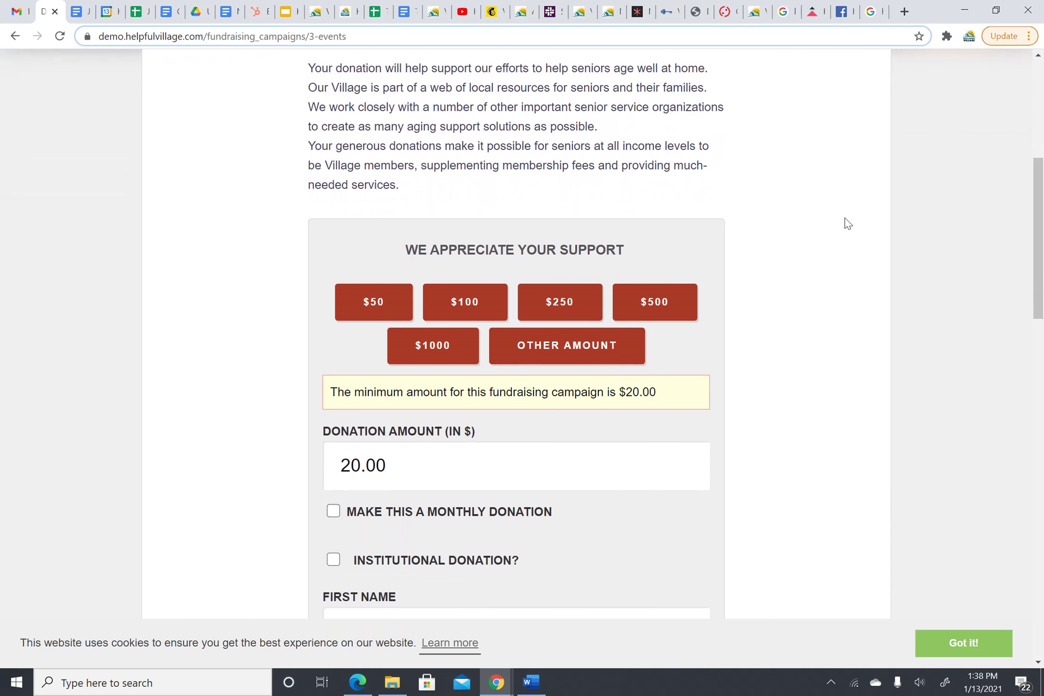
scroll(847, 223, "down", 3)
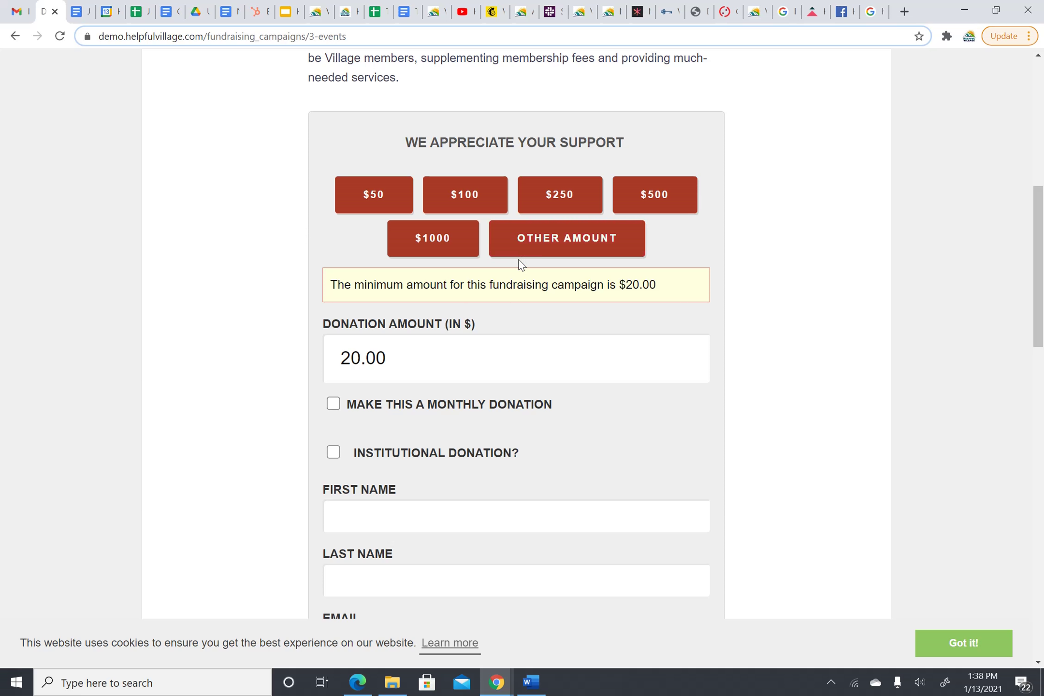
- Replace the 20.00 donation amount with 75.00
left_click(400, 343)
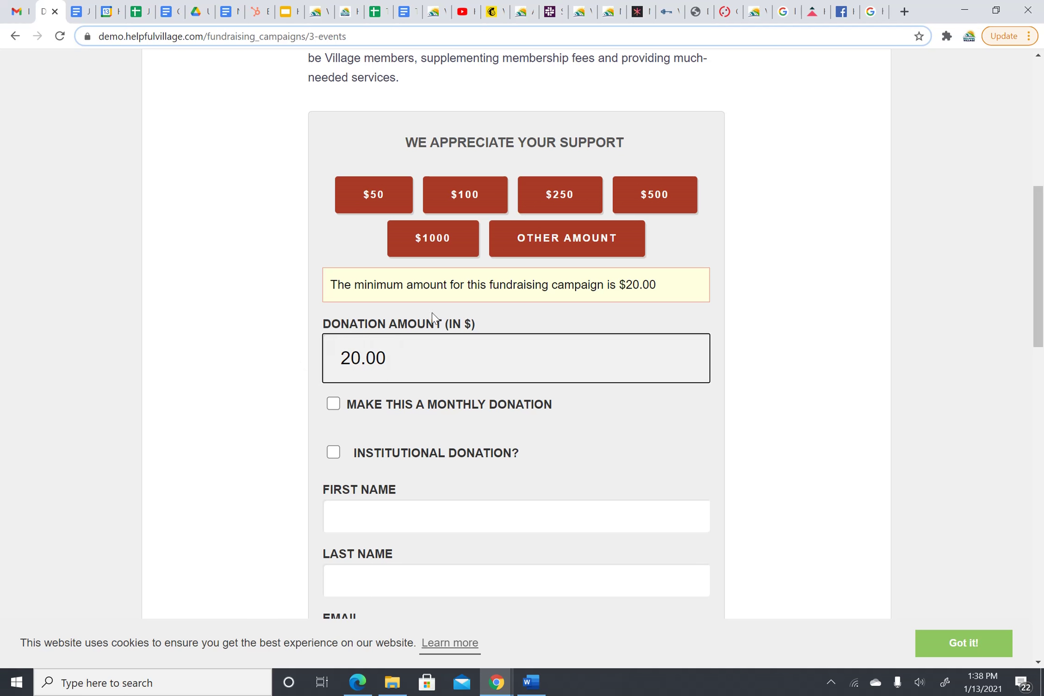
key("BackSpace")
key("BackSpace")
key("BackSpace")
key("BackSpace")
key("BackSpace")
type("1")
key("BackSpace")
type("75.00")
scroll(590, 316, "down", 1)
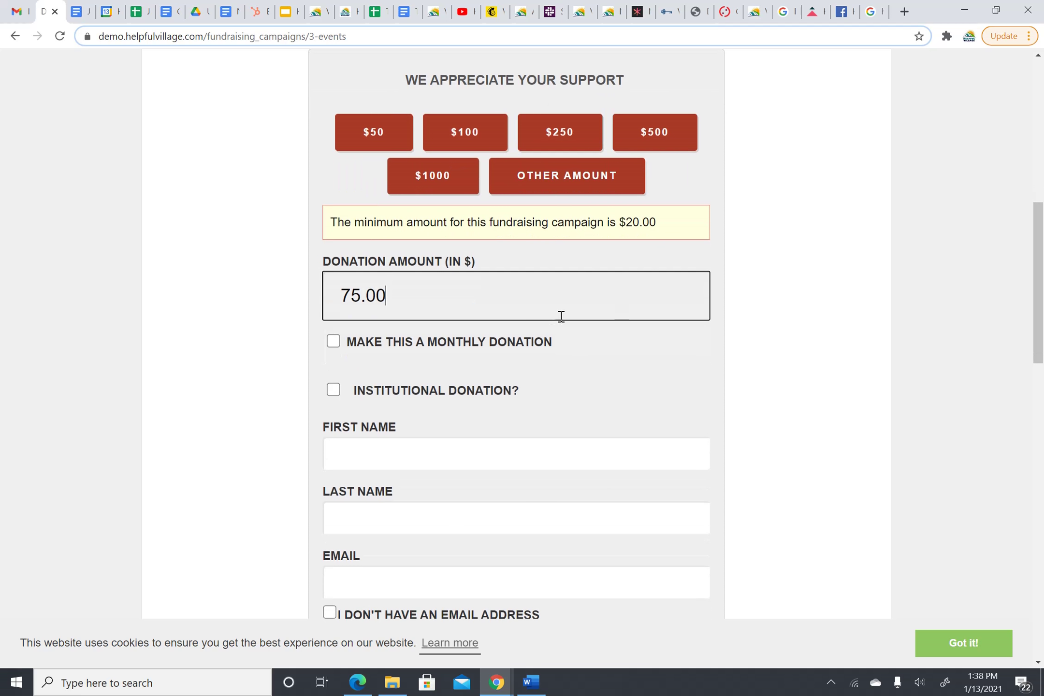
left_click(577, 360)
scroll(537, 300, "down", 1)
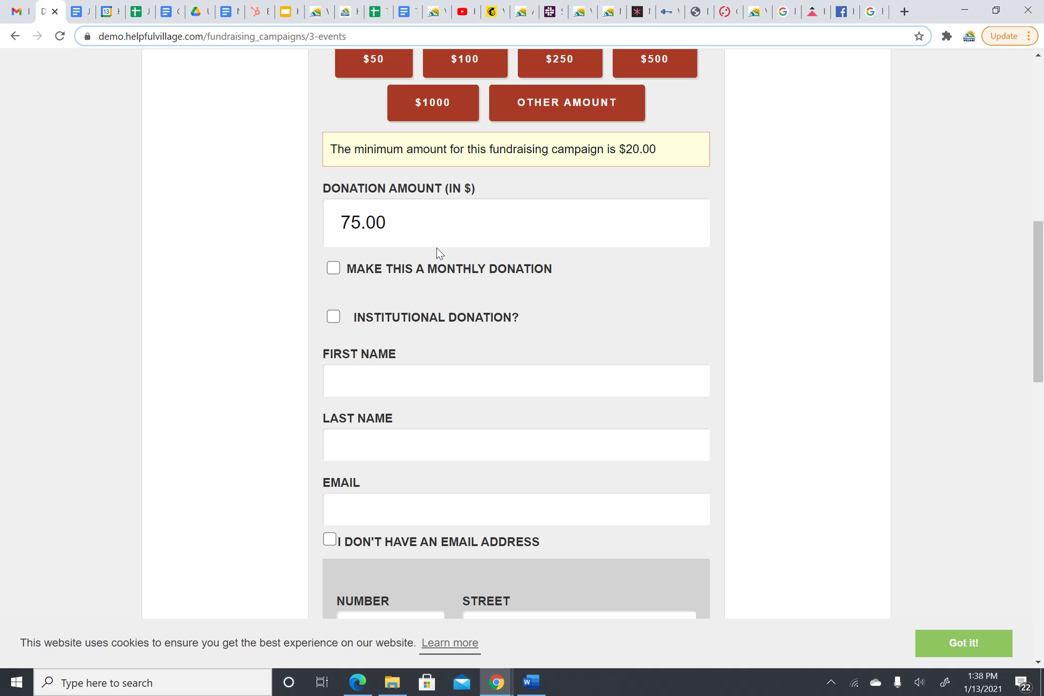
- Switch Monthly on and back off, then tick Institutional Donation
left_click(334, 269)
left_click(333, 271)
scroll(372, 295, "down", 2)
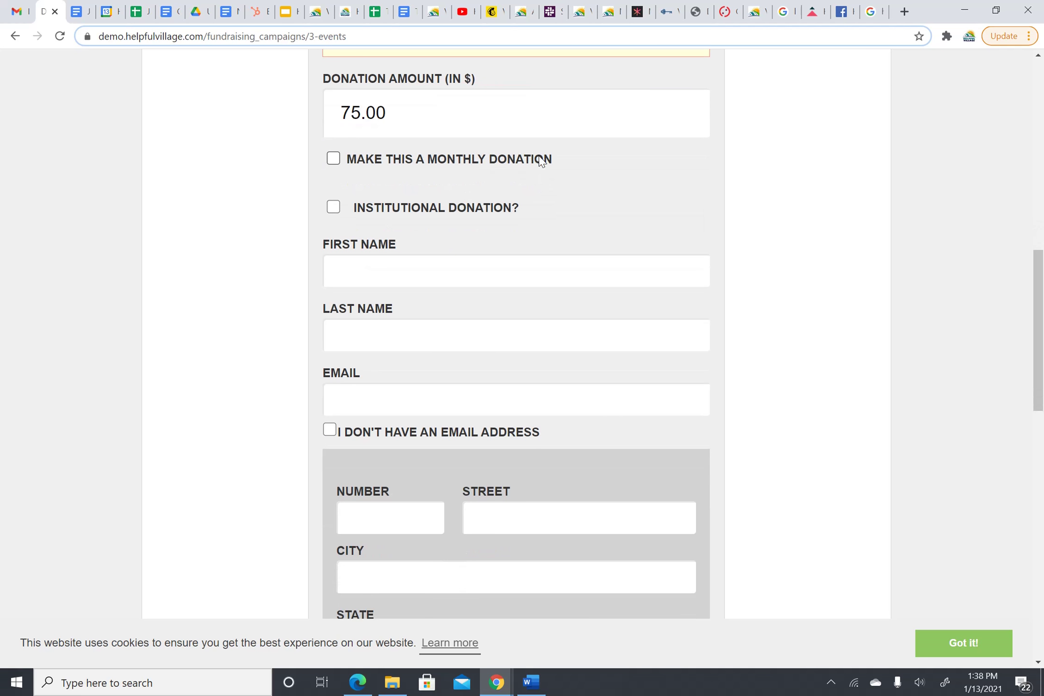
scroll(541, 156, "up", 1)
scroll(489, 236, "up", 1)
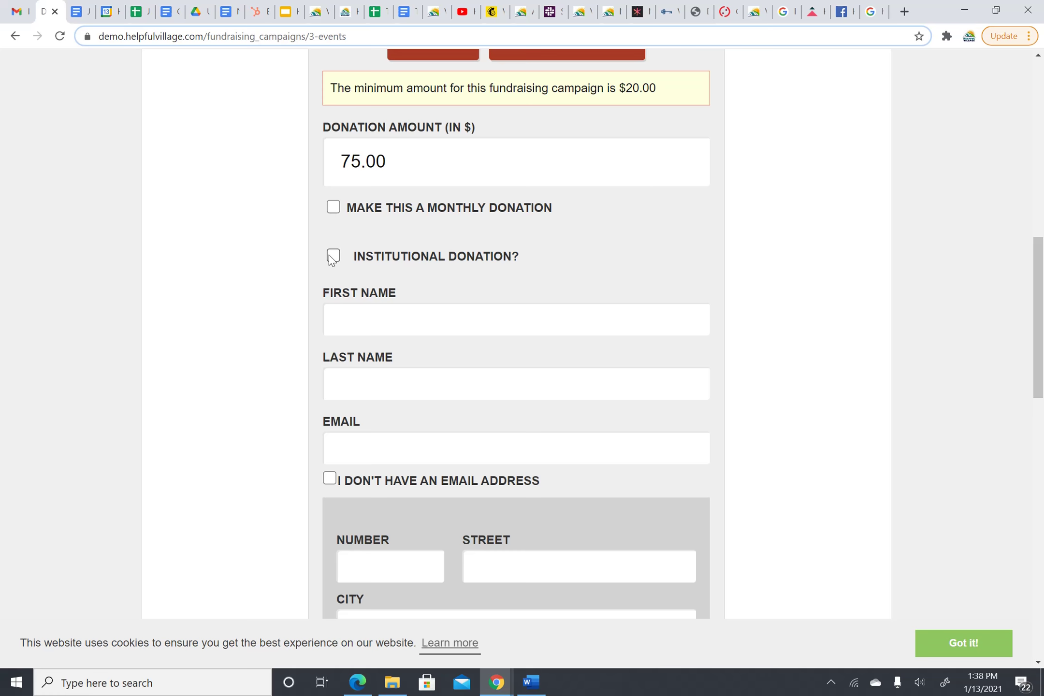
left_click(333, 256)
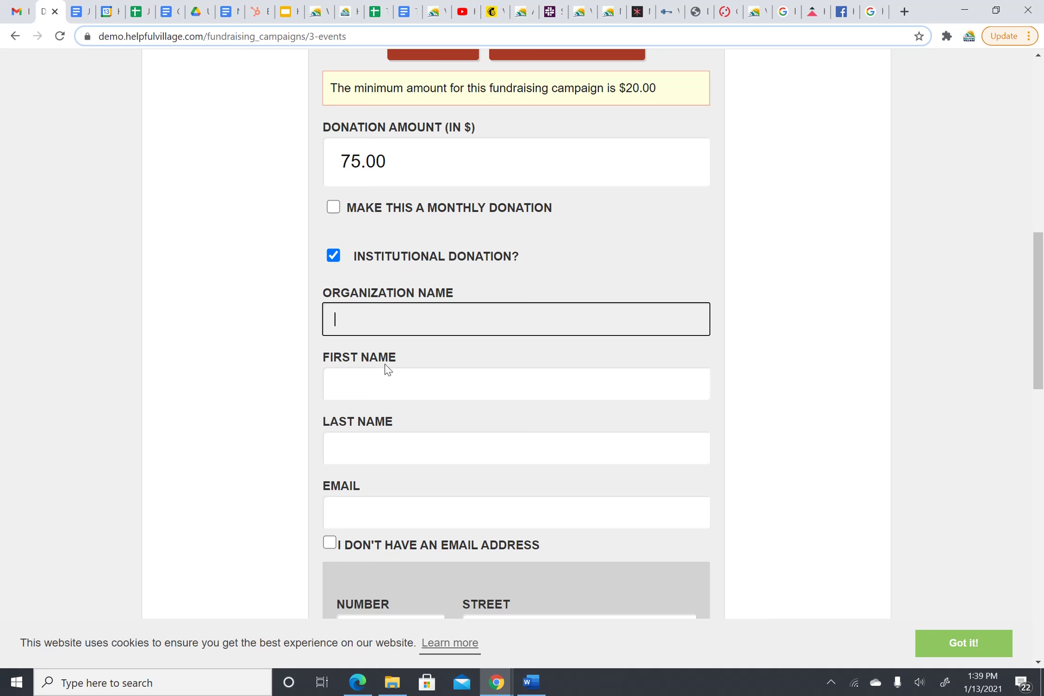
- Untick Institutional Donation and enter the donor's first and last name
left_click(334, 260)
scroll(357, 268, "down", 1)
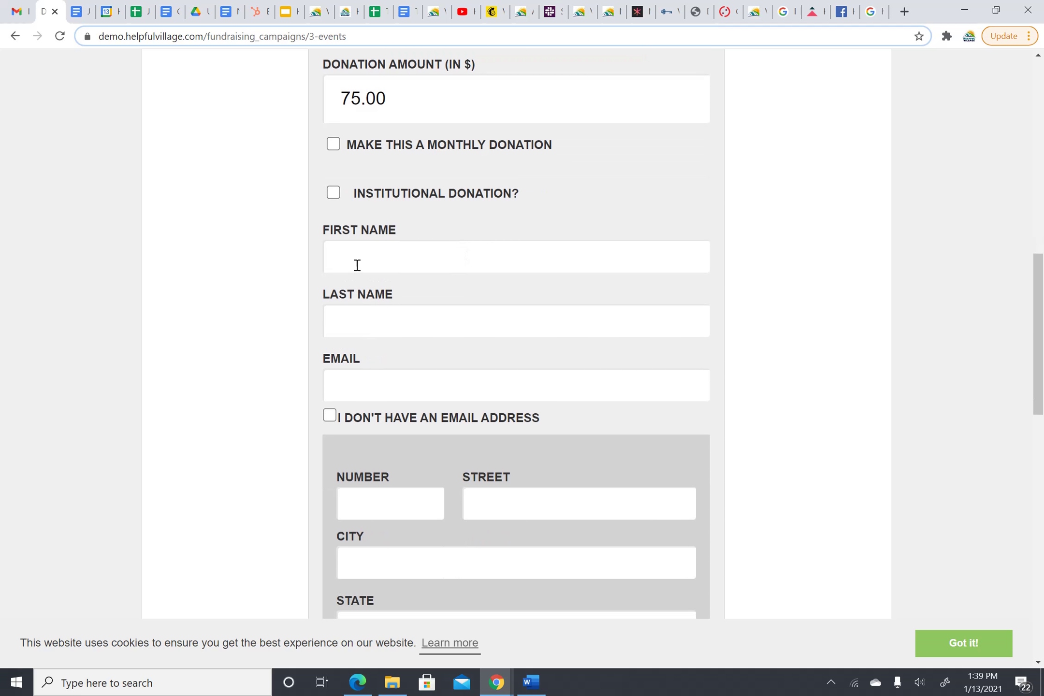
left_click(375, 260)
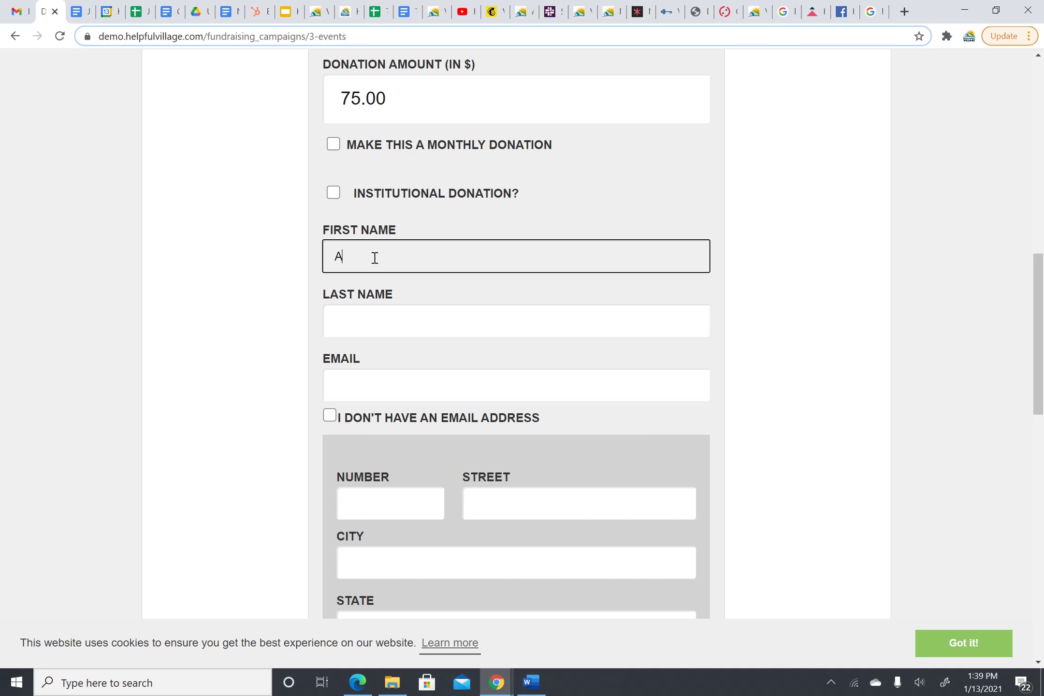
left_click(381, 311)
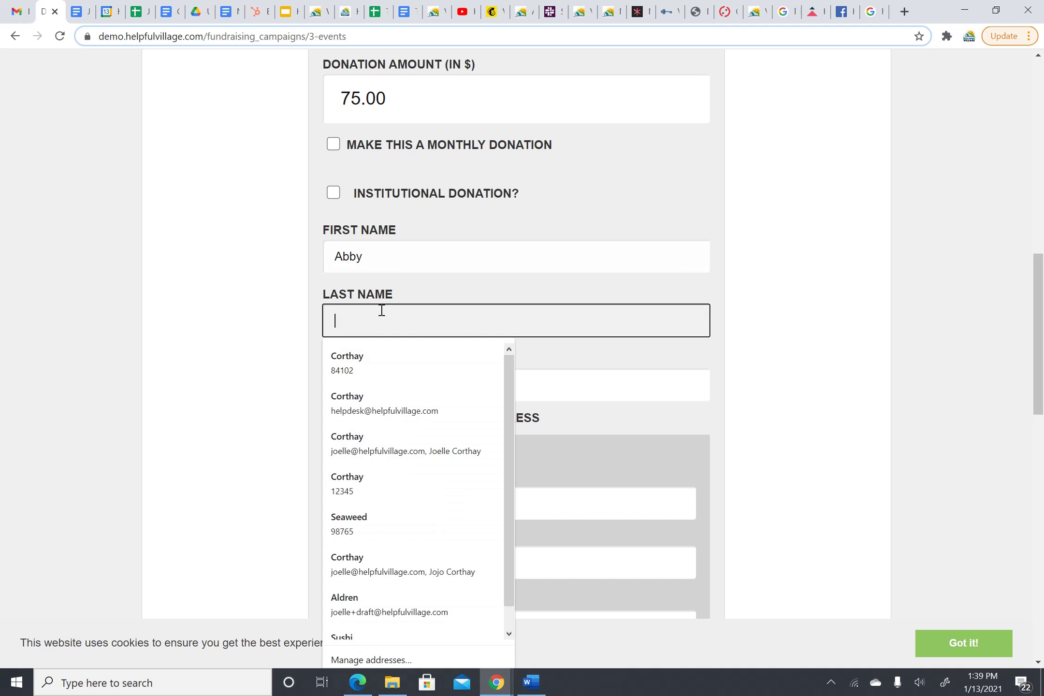
type("F")
key("BackSpace")
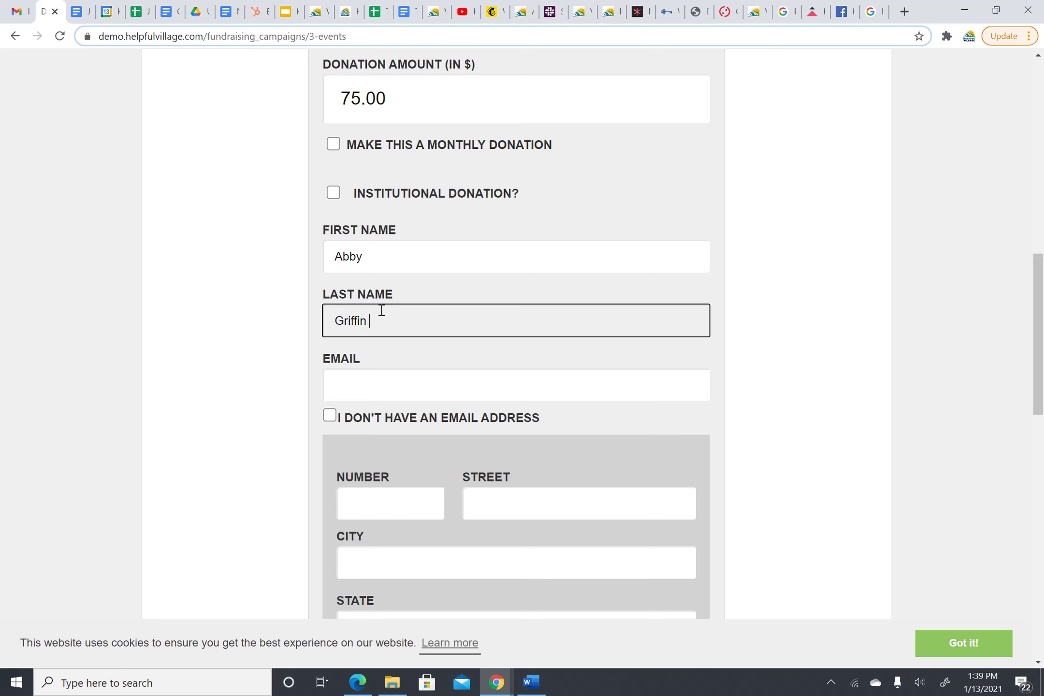
- Enter the donor's e-mail address and move down to the address section
scroll(489, 215, "down", 2)
left_click(367, 332)
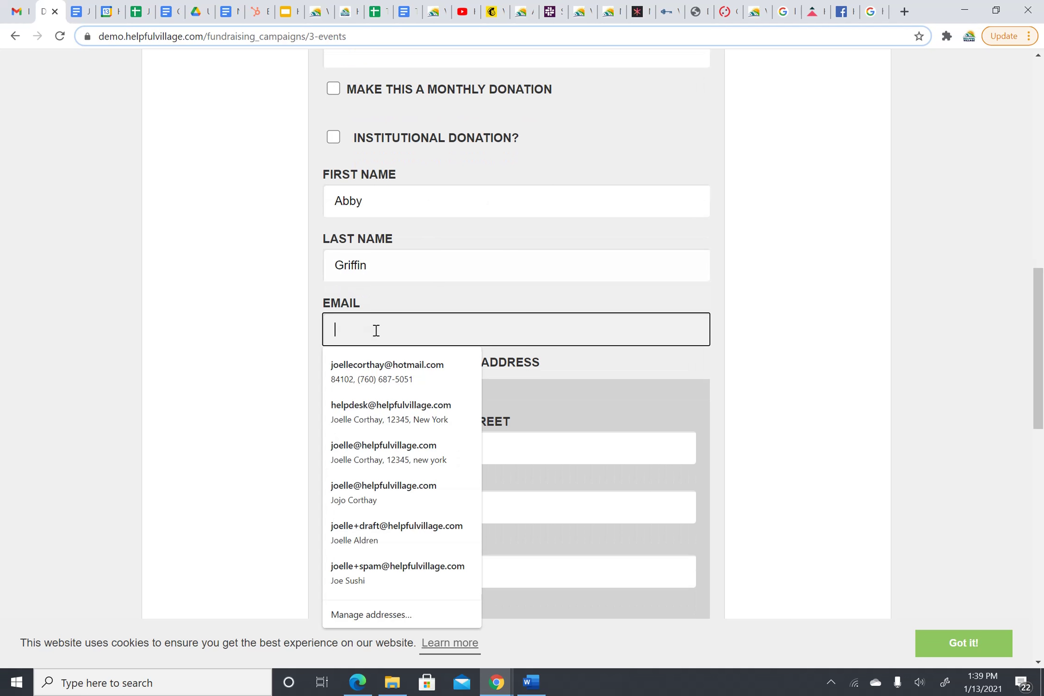
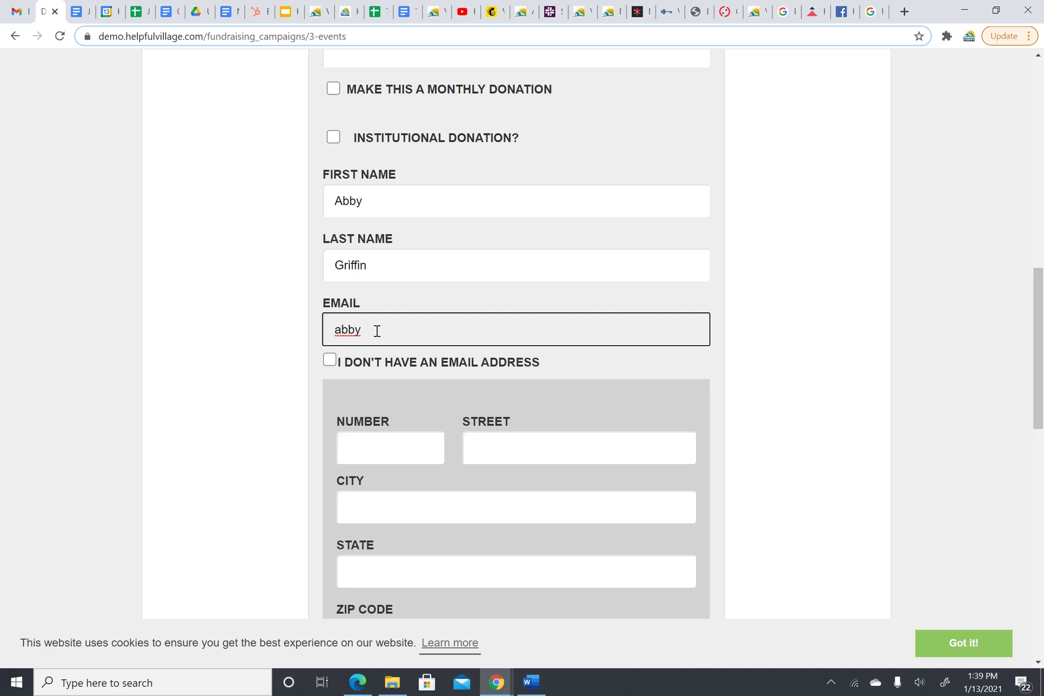
left_click(249, 254)
scroll(445, 258, "down", 2)
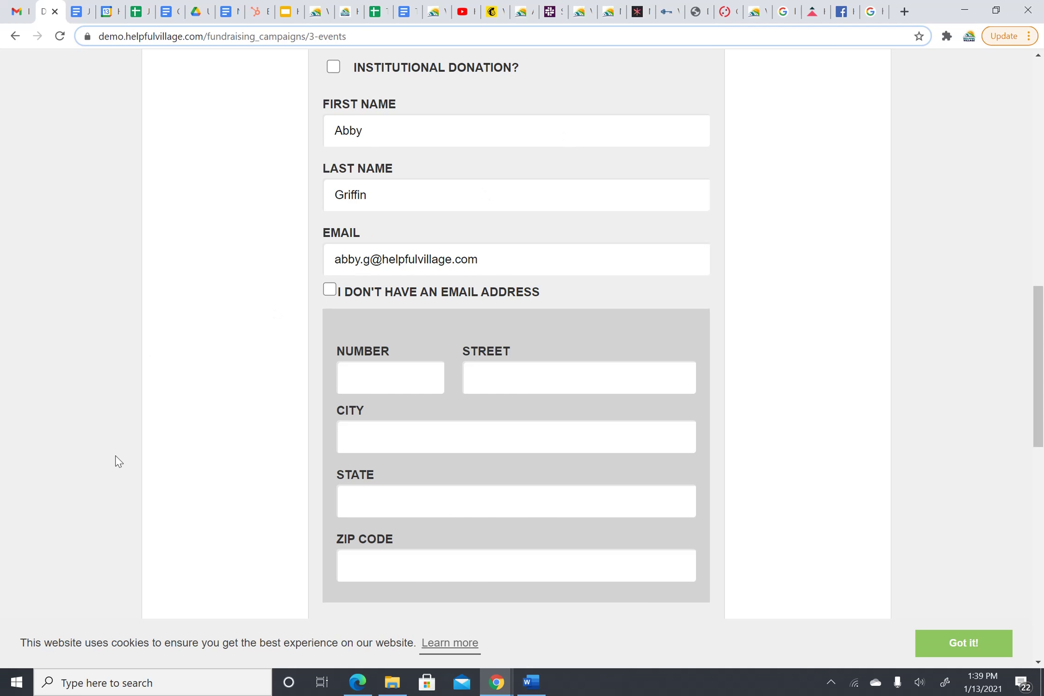
scroll(473, 307, "down", 1)
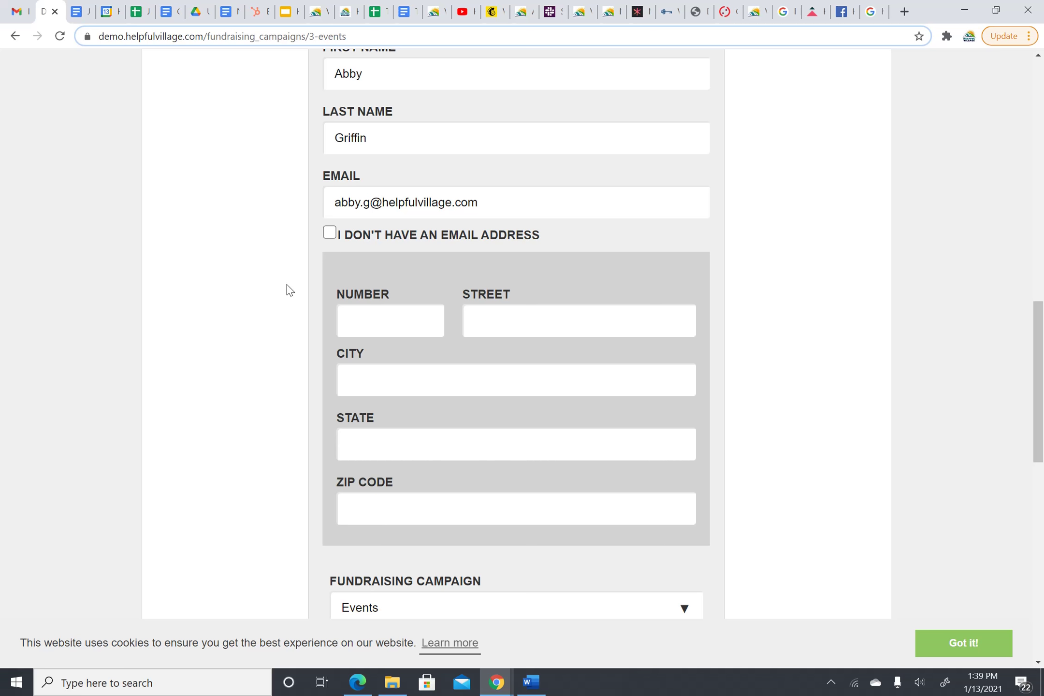
scroll(339, 286, "down", 2)
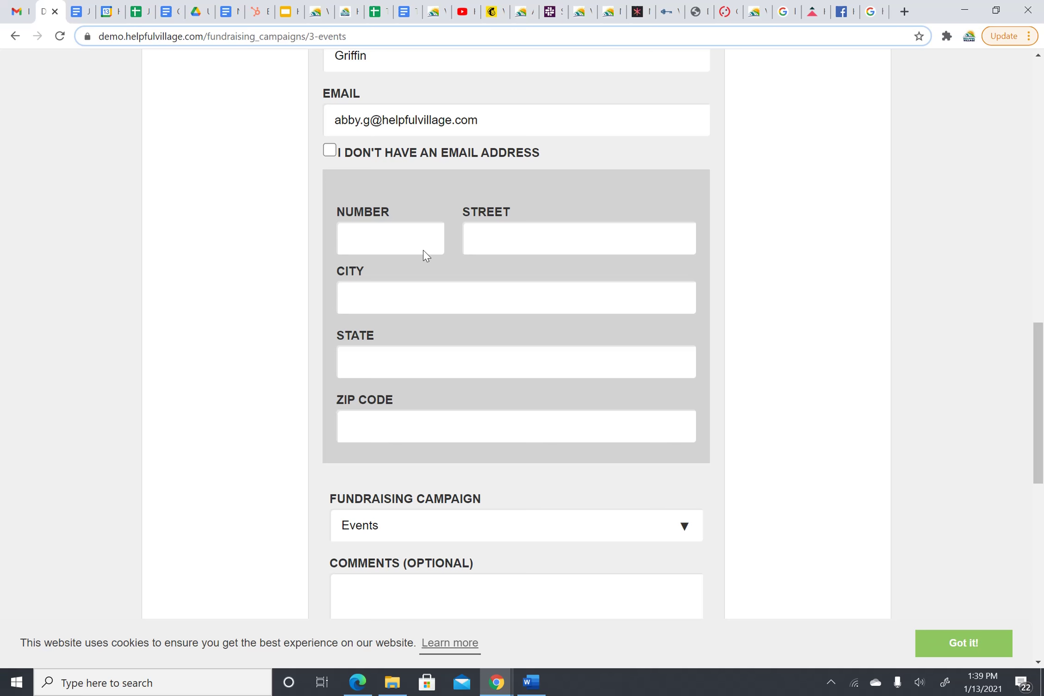
- Enter the house number and street name of the donor's mailing address
left_click(373, 232)
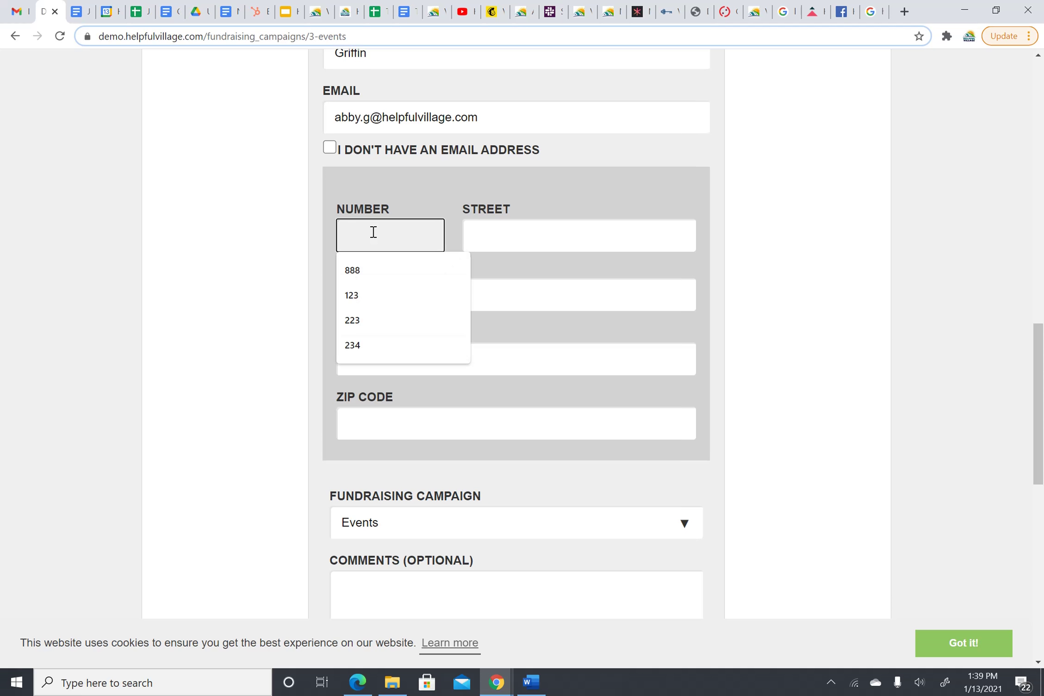
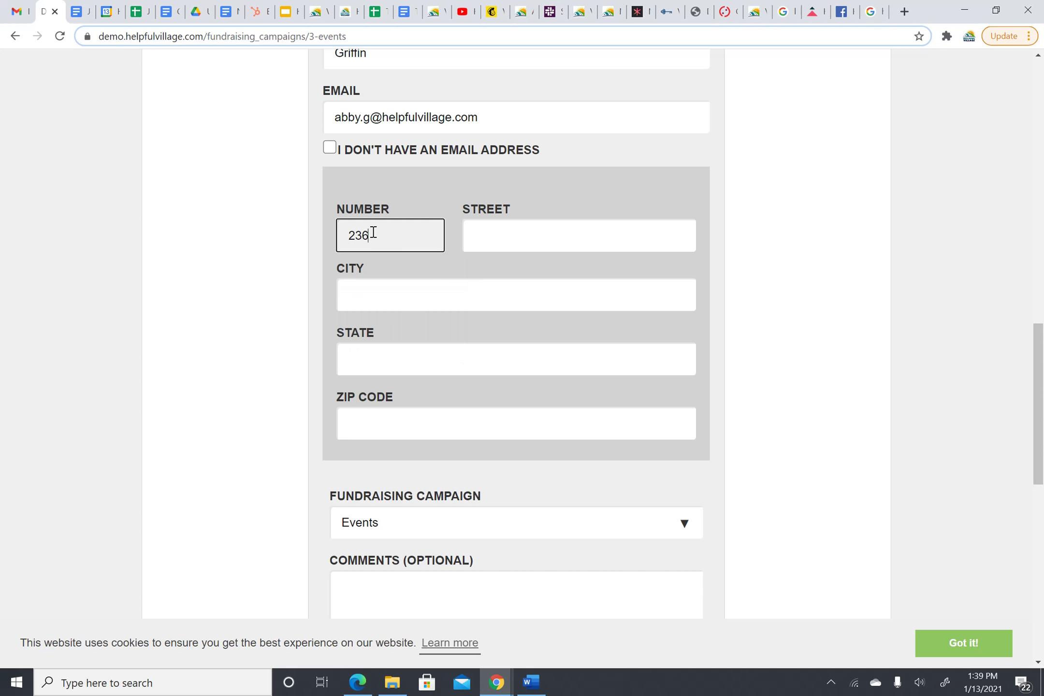
left_click(524, 233)
type("M")
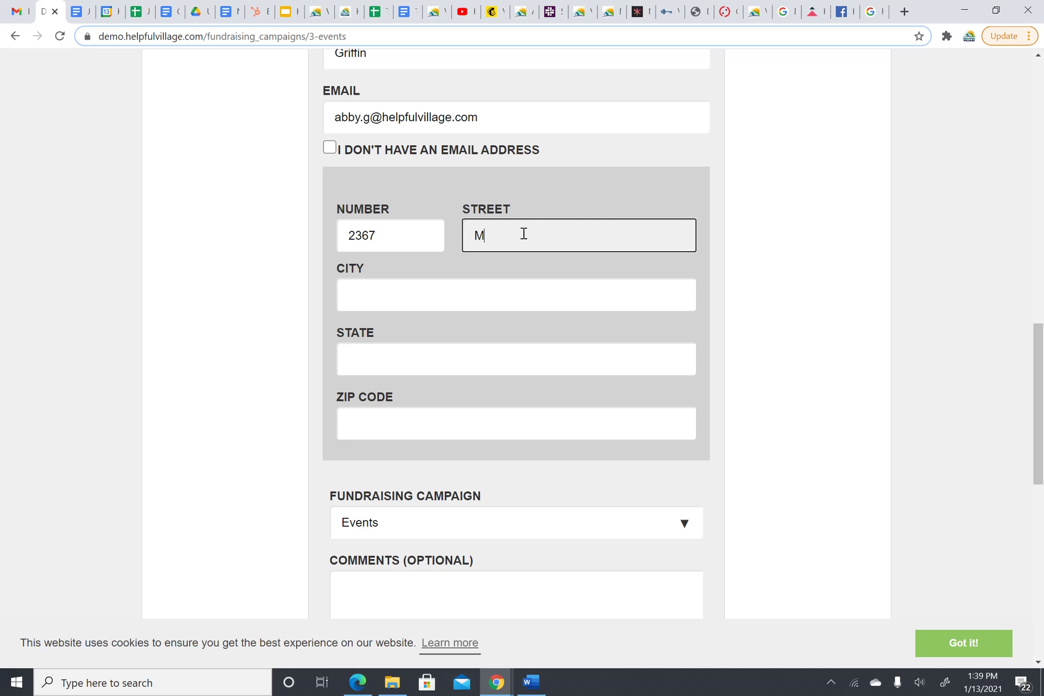
type("ain")
key("BackSpace")
key("BackSpace")
key("BackSpace")
key("BackSpace")
- Fill in the donor's city, state and ZIP code
left_click(413, 276)
type("N")
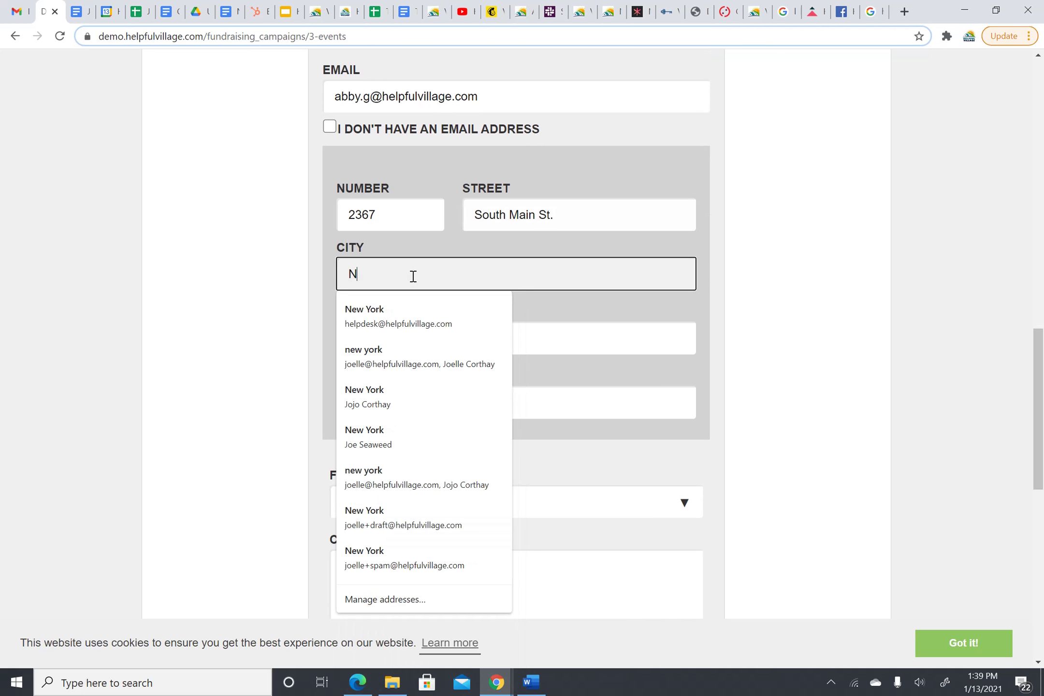
type("ew York")
key("Tab")
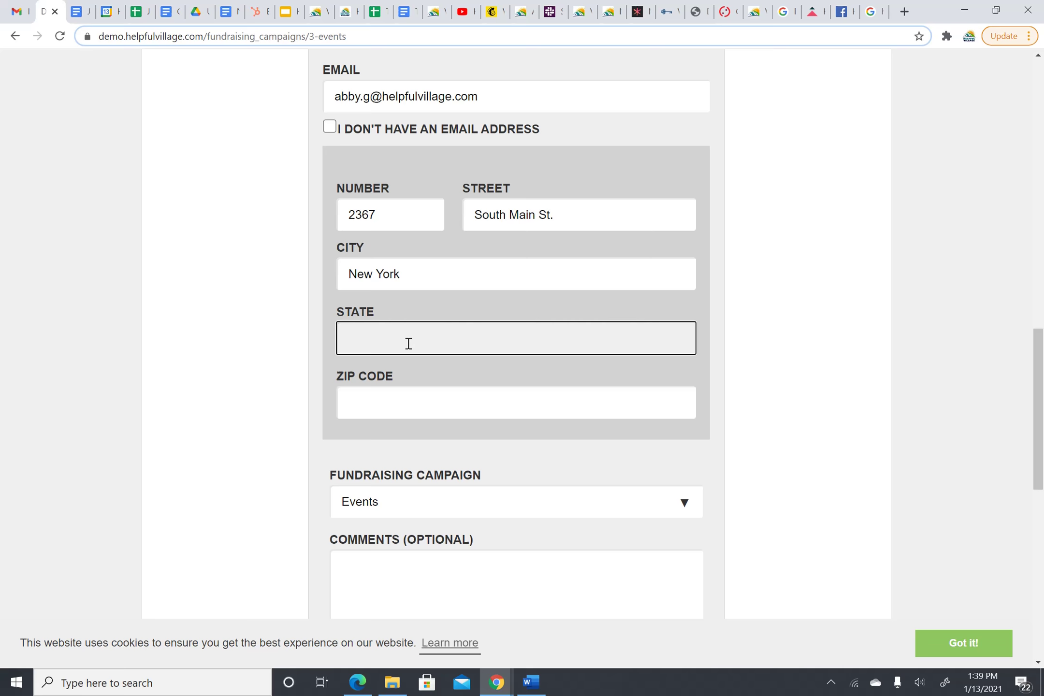
type("New York")
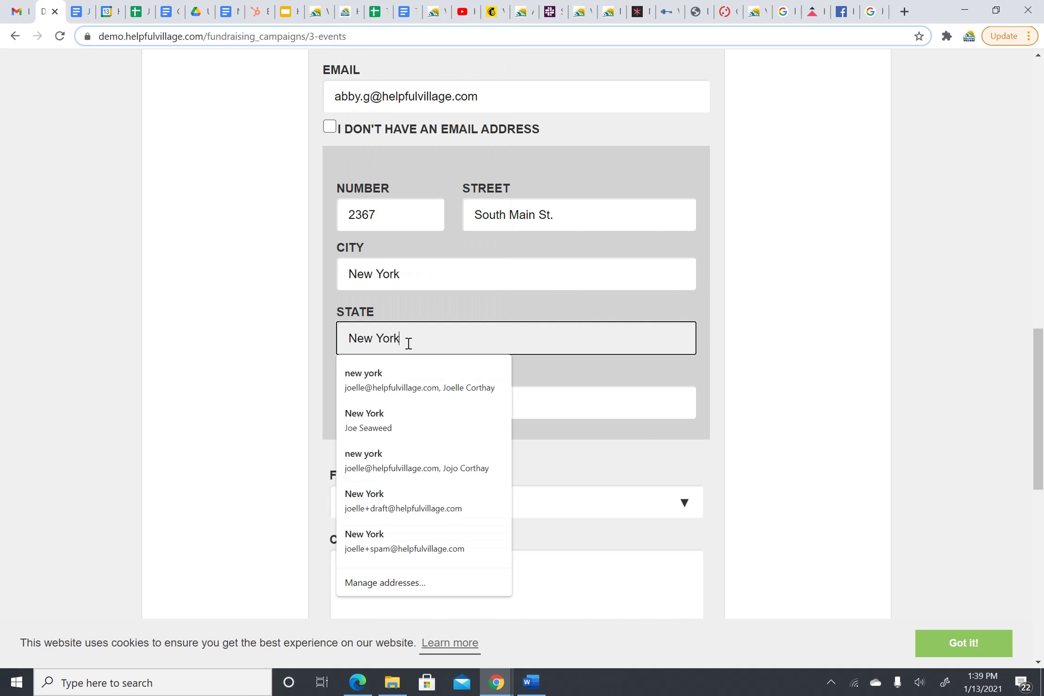
left_click(462, 285)
scroll(464, 286, "down", 1)
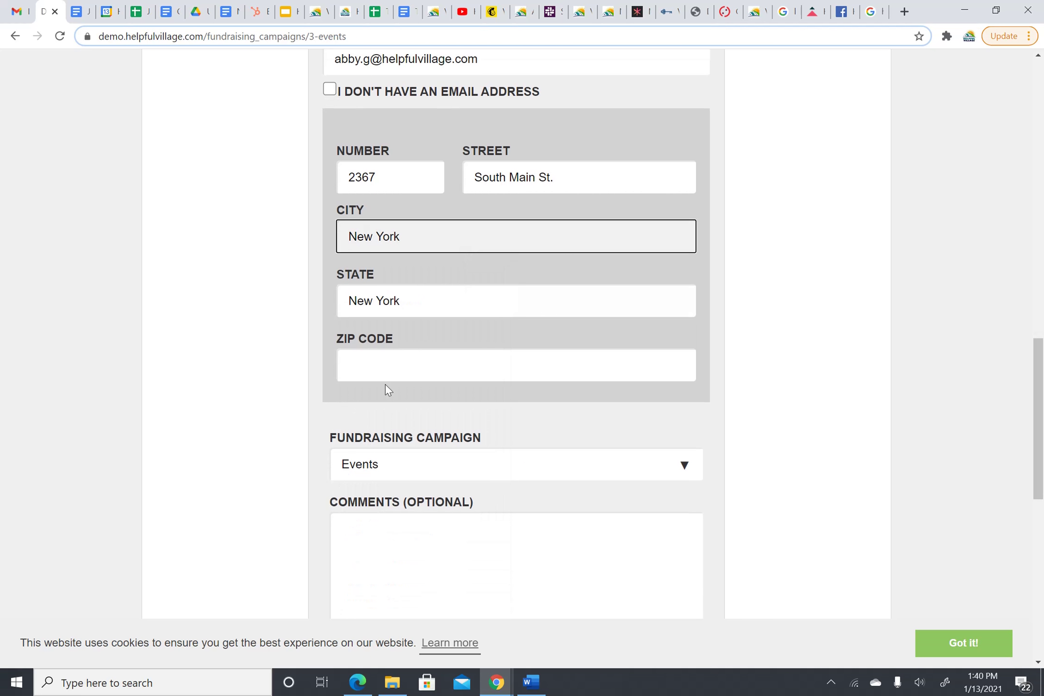
left_click(399, 365)
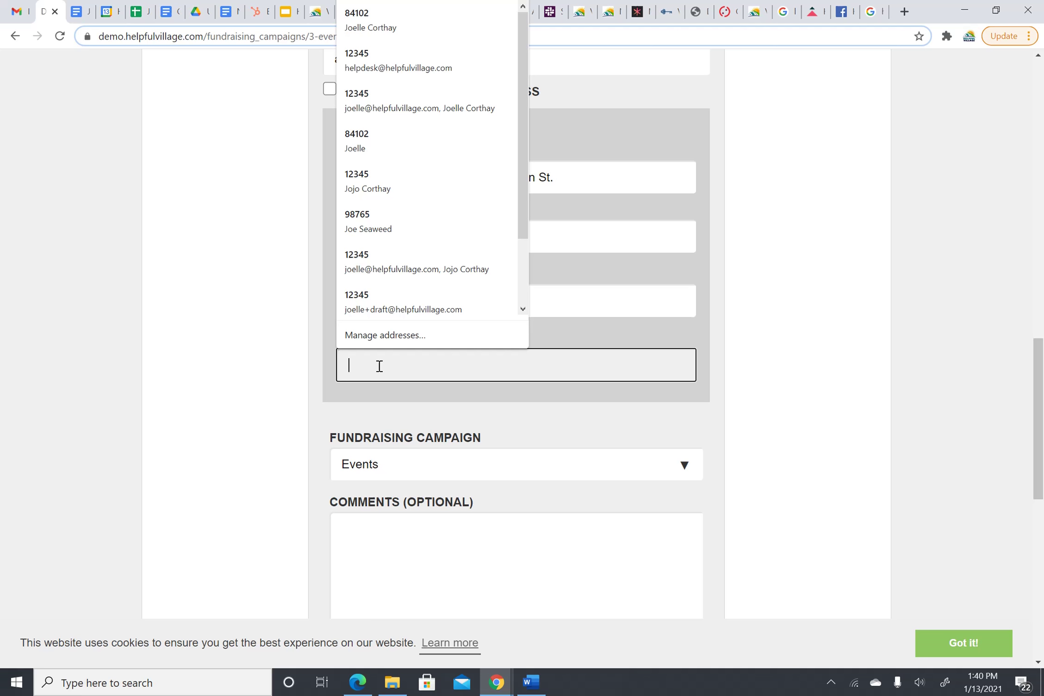
key("Escape")
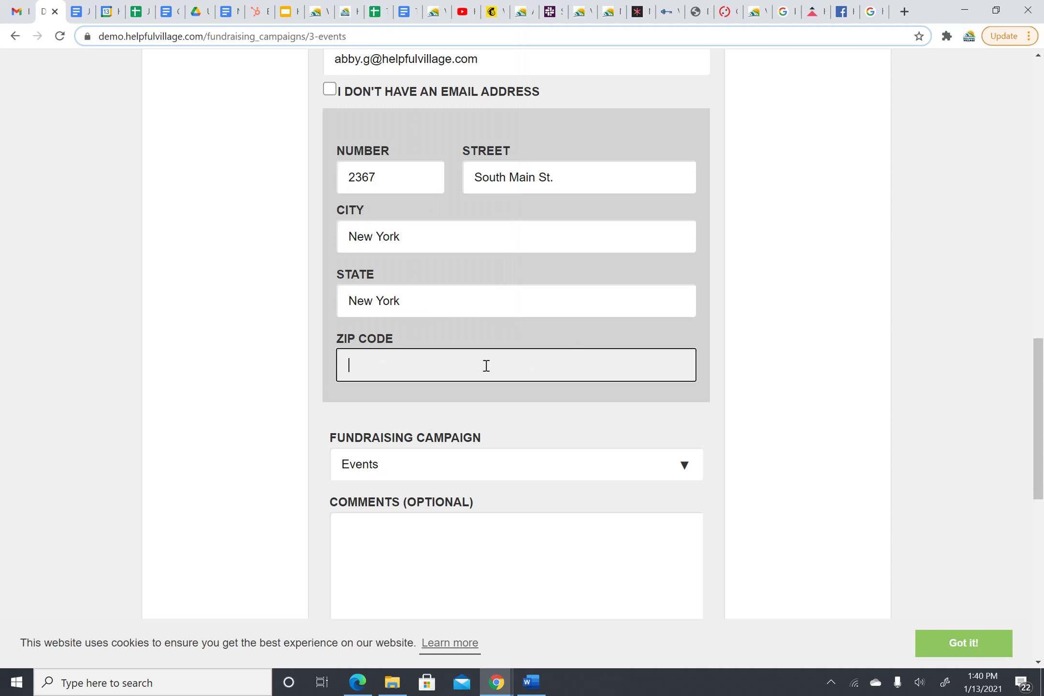
type("56108")
scroll(466, 385, "down", 1)
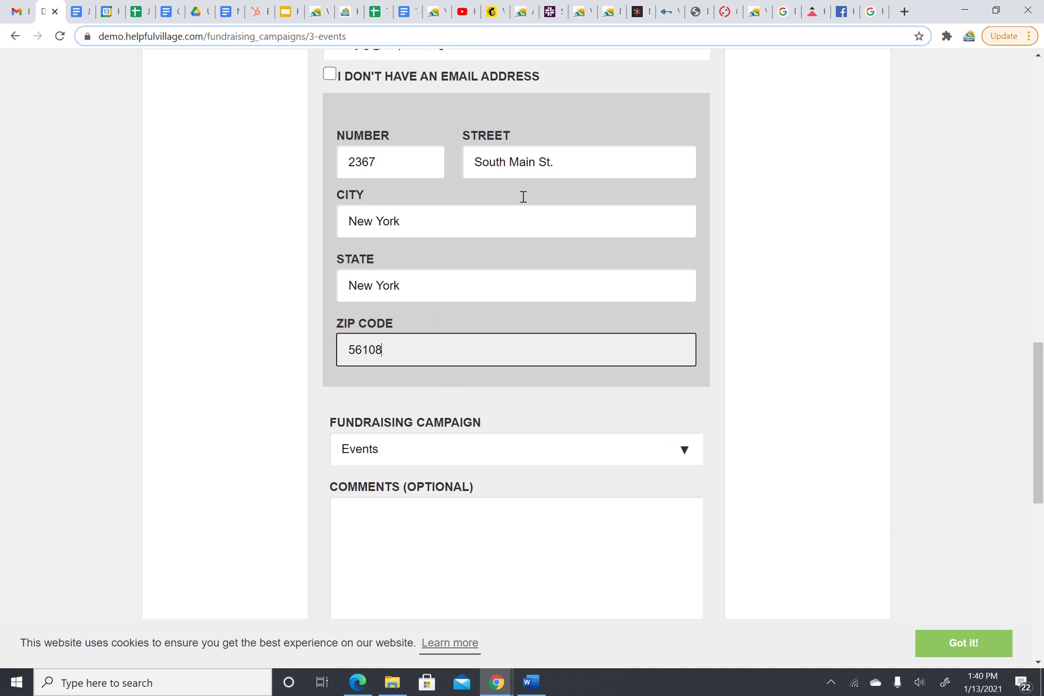
scroll(520, 252, "up", 1)
scroll(457, 262, "down", 2)
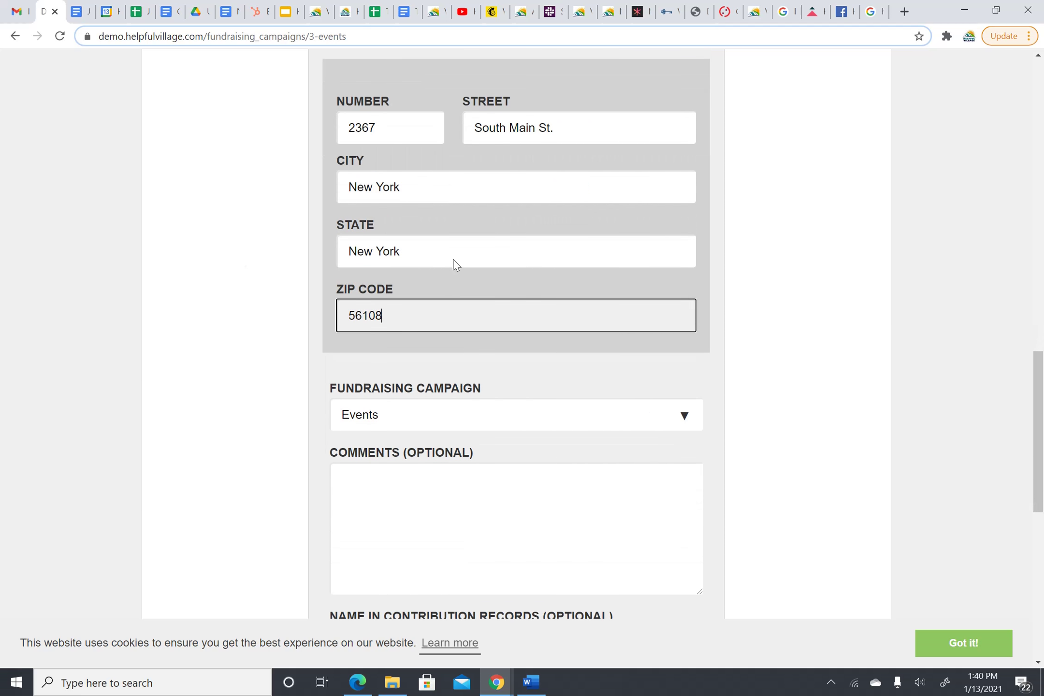
scroll(314, 294, "up", 1)
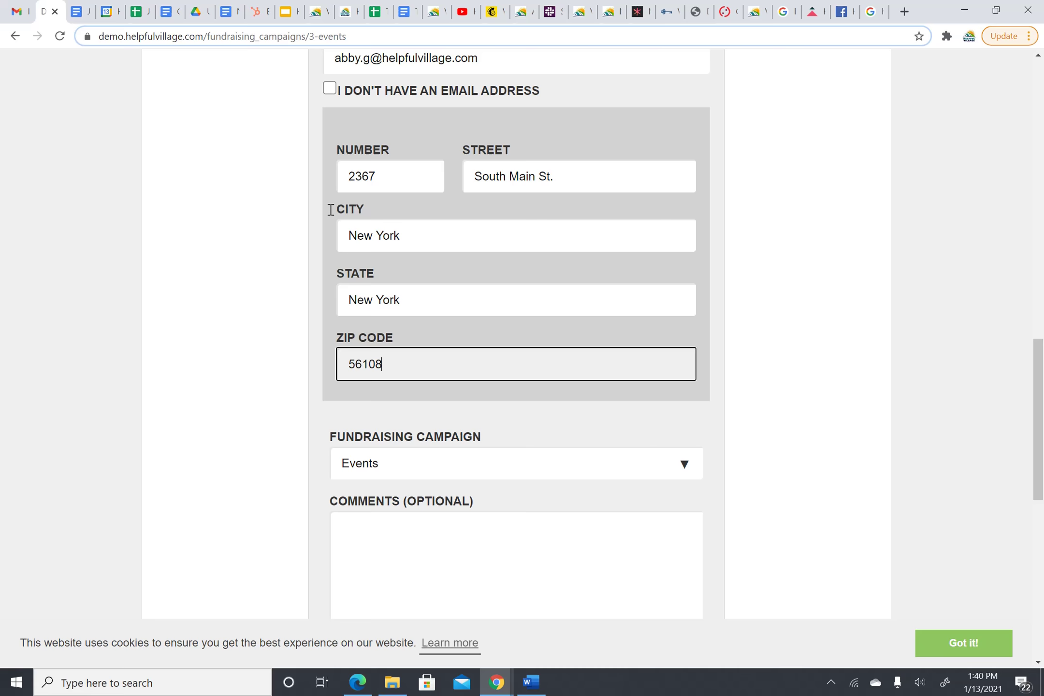
scroll(401, 290, "down", 3)
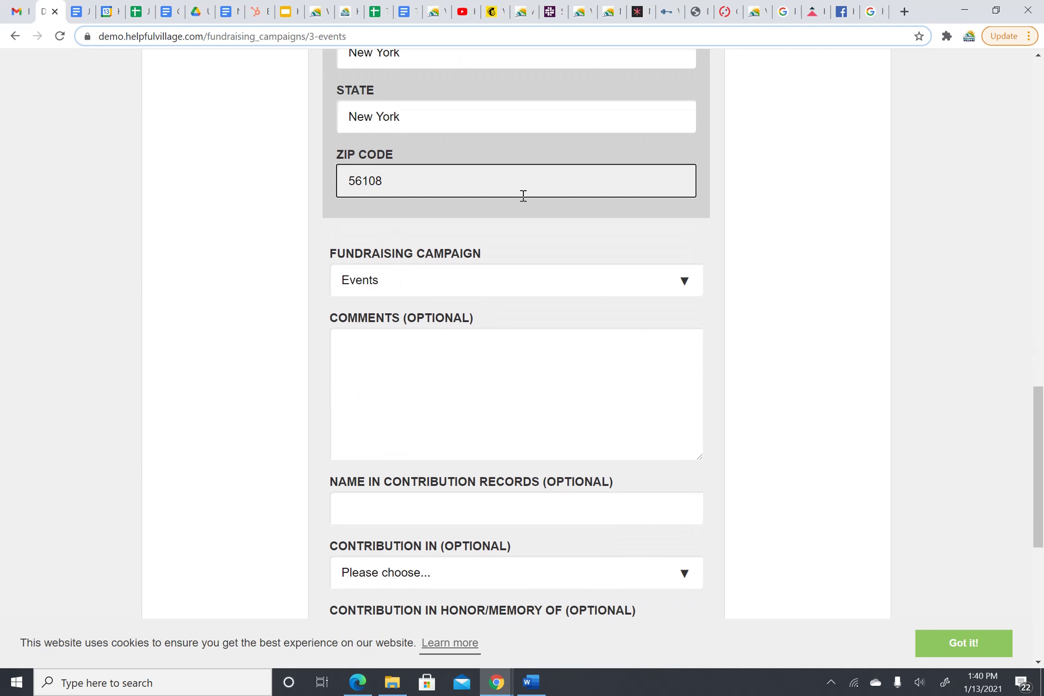
- Choose the Scholarship campaign for the donation
scroll(532, 203, "down", 1)
scroll(668, 193, "down", 1)
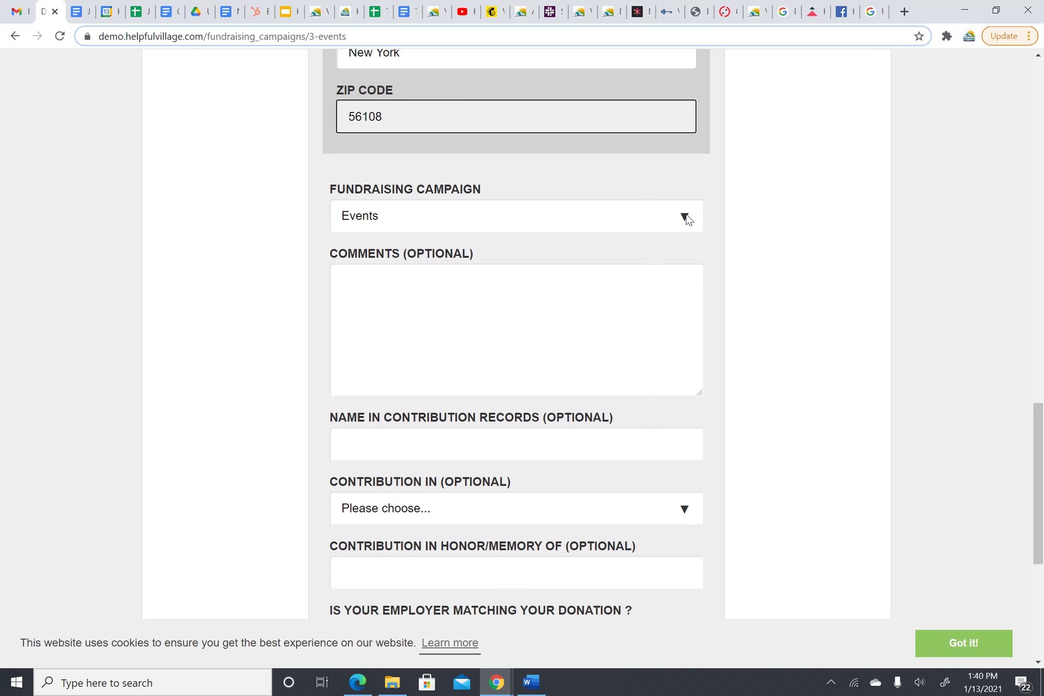
left_click(686, 217)
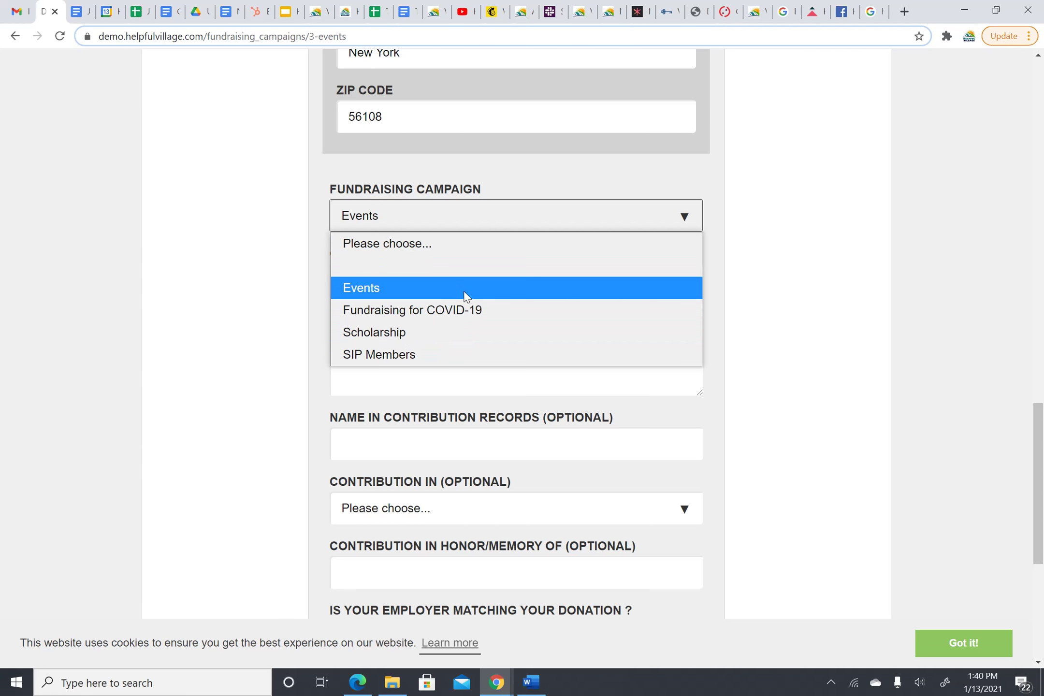
left_click(378, 335)
scroll(549, 114, "down", 1)
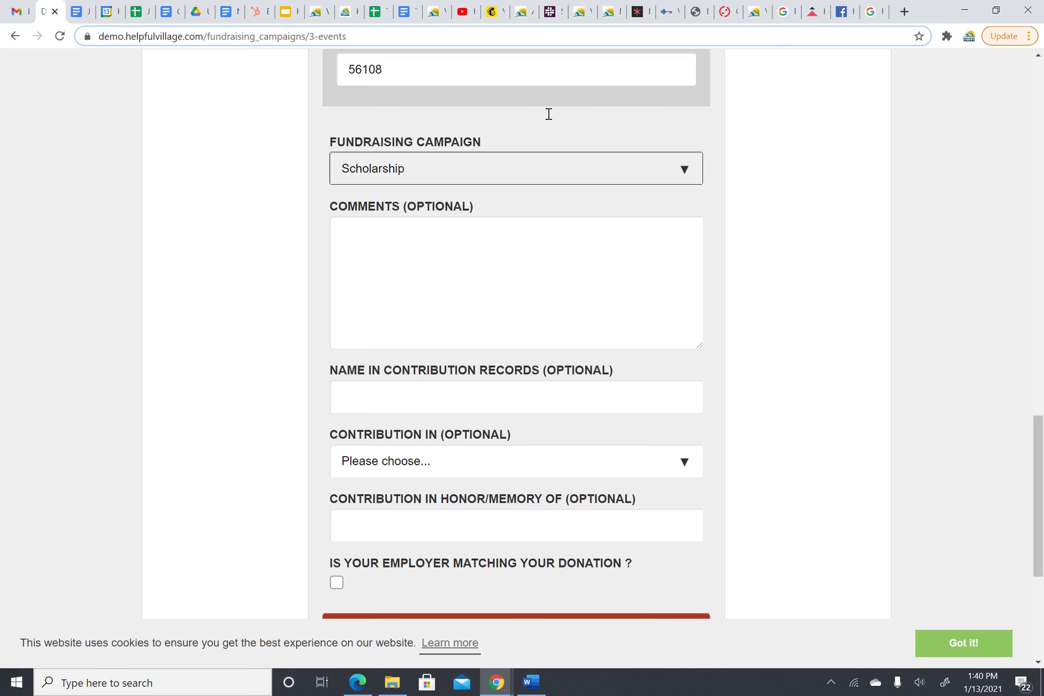
scroll(548, 114, "down", 2)
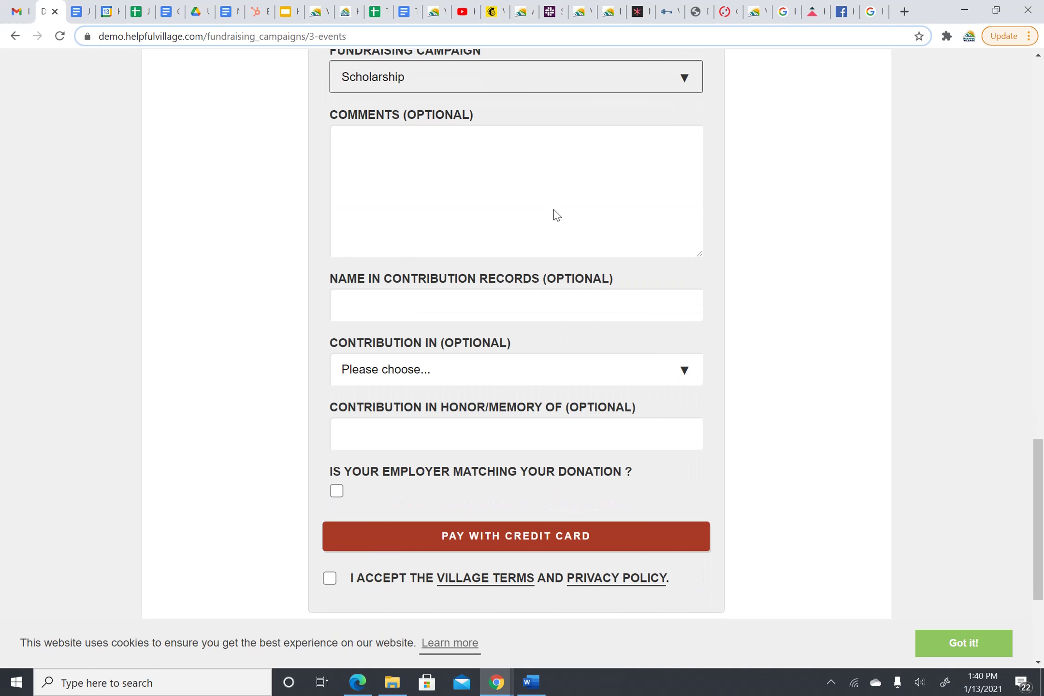
- Visit the optional comment and contribution-records name fields, leaving them empty
left_click(369, 145)
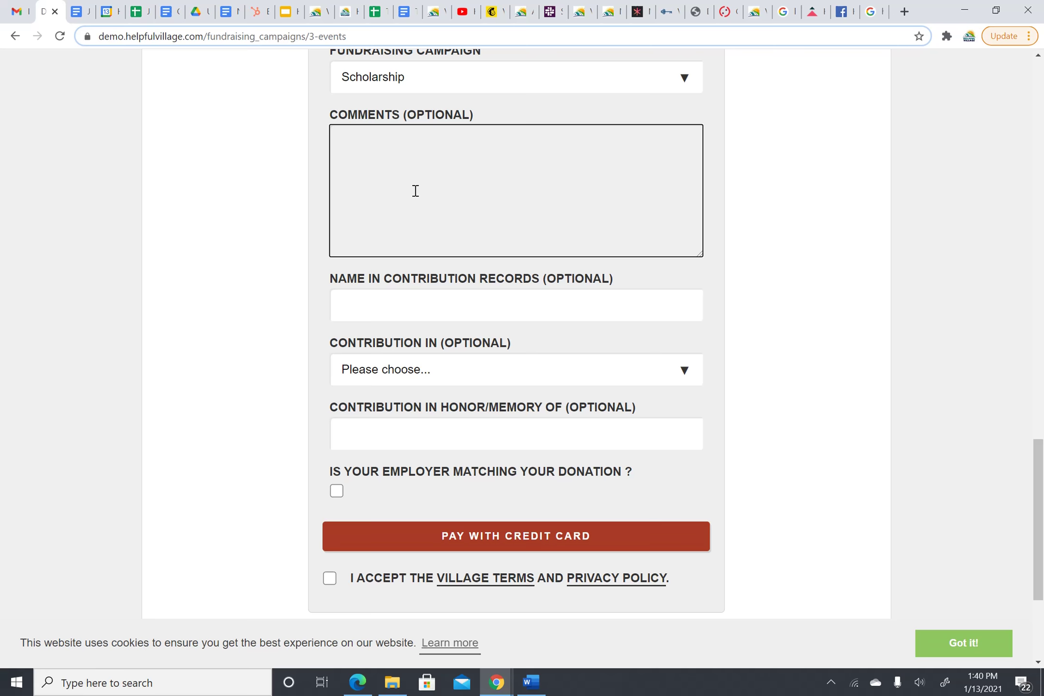
scroll(415, 191, "down", 1)
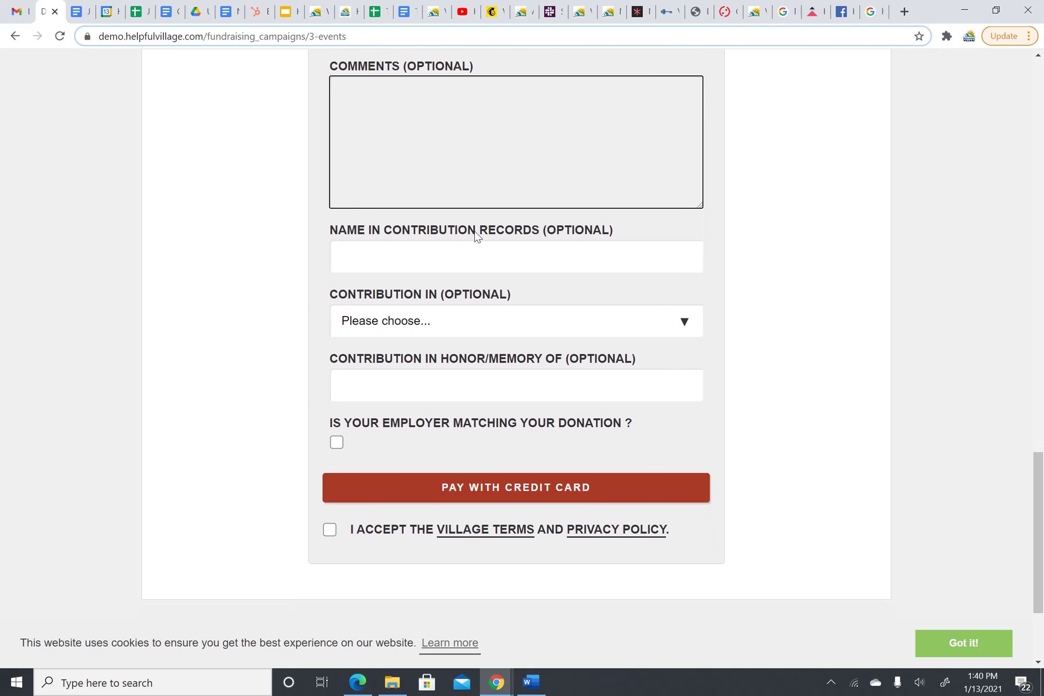
scroll(481, 259, "down", 1)
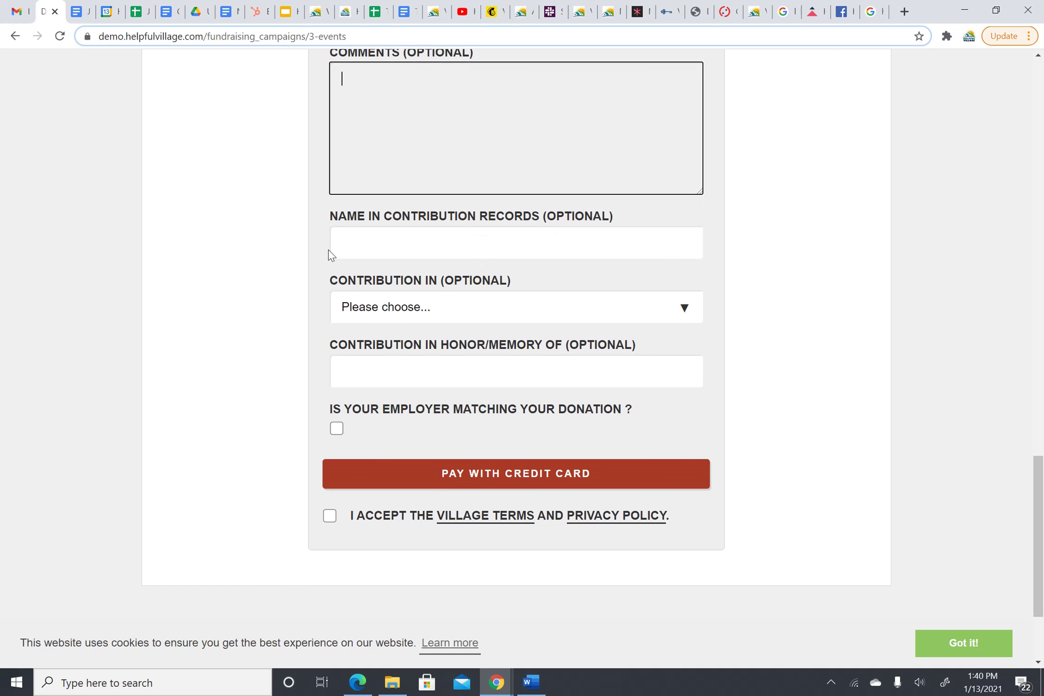
left_click(357, 243)
left_click(328, 242)
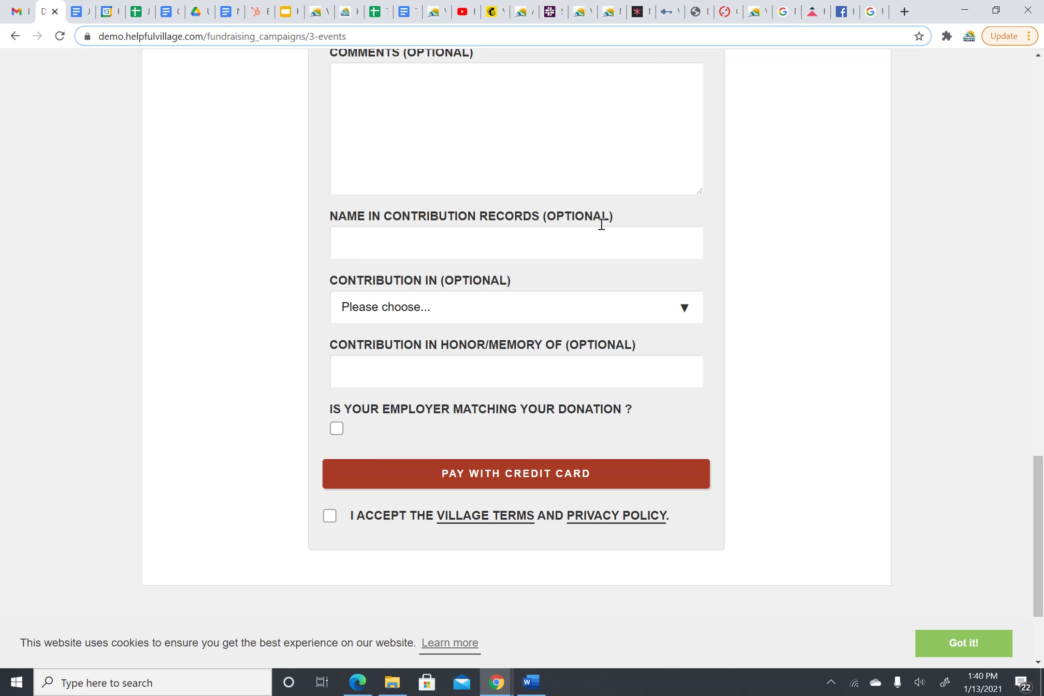
- Open the contribution type options and leave the type unset
scroll(564, 253, "down", 1)
scroll(532, 255, "down", 2)
scroll(483, 290, "down", 1)
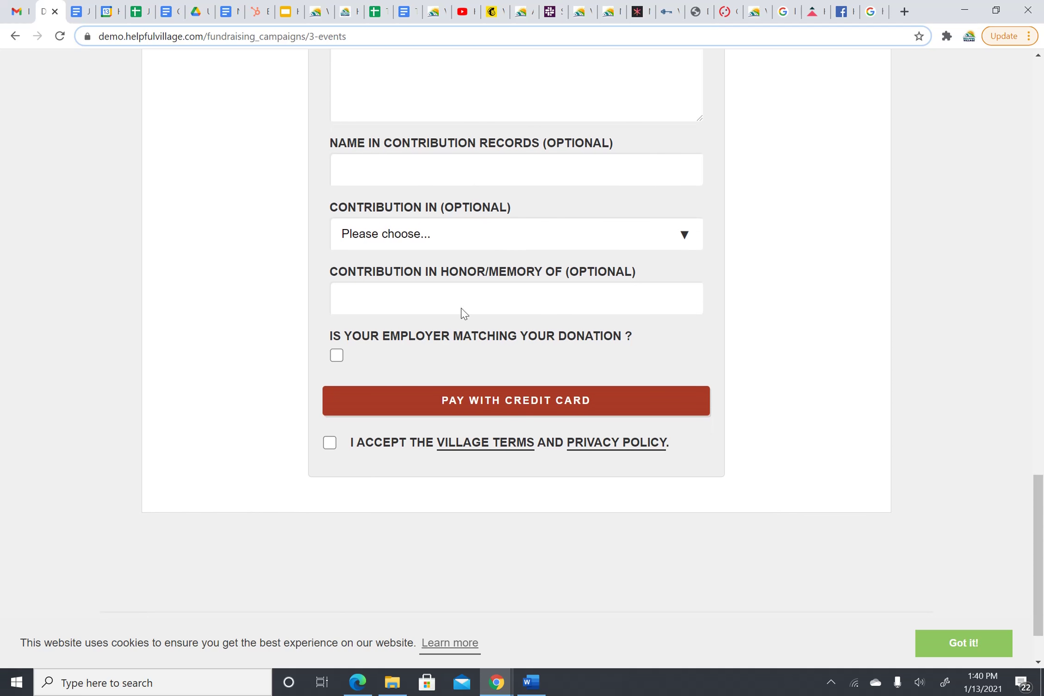
left_click(527, 234)
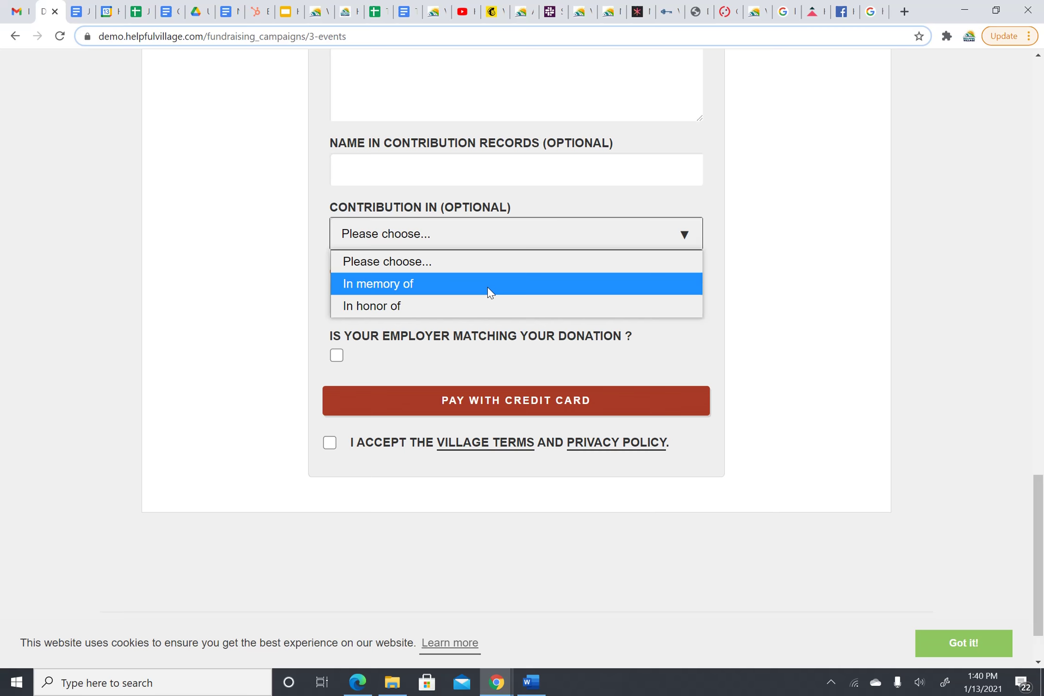
left_click(504, 258)
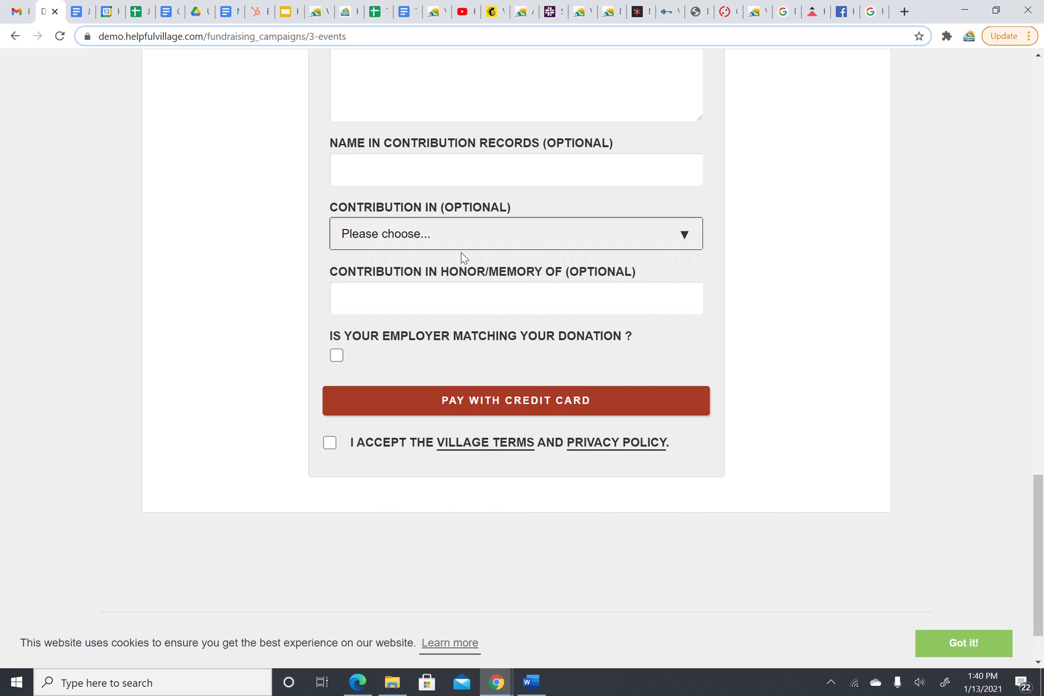
scroll(462, 258, "down", 1)
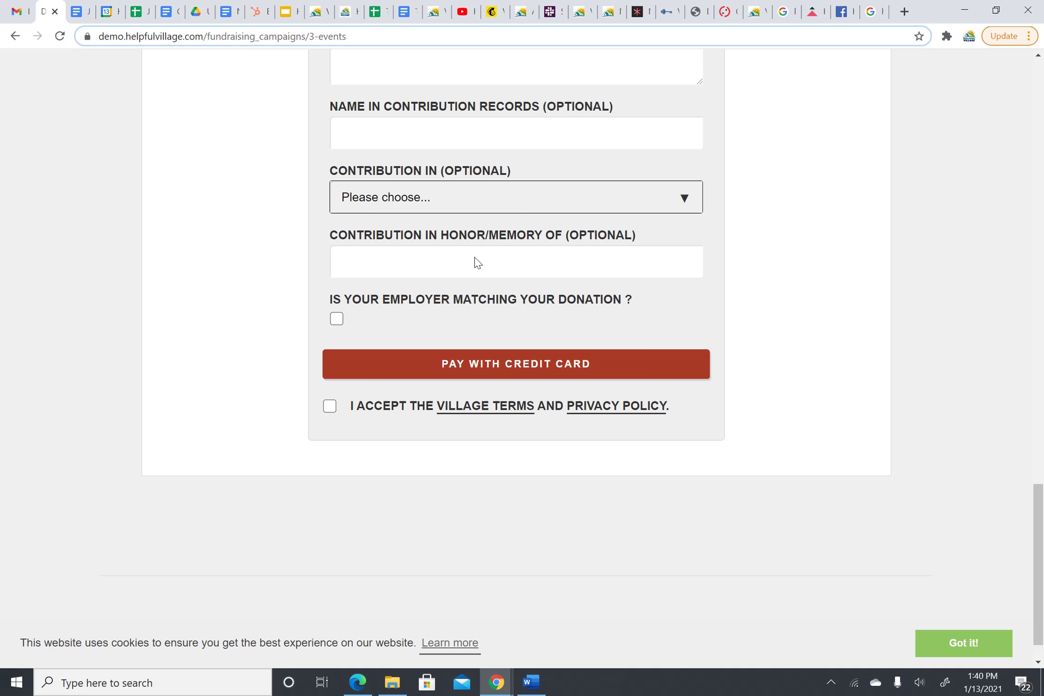
scroll(594, 148, "down", 1)
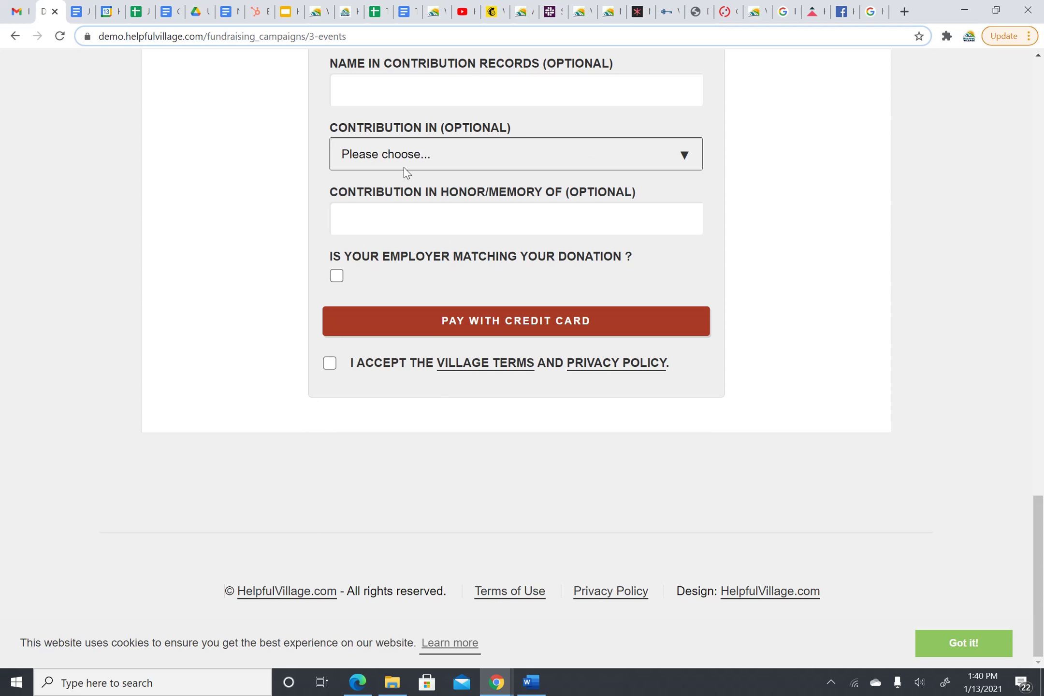
- Tick employer matching and look through the employer details fields
left_click(337, 277)
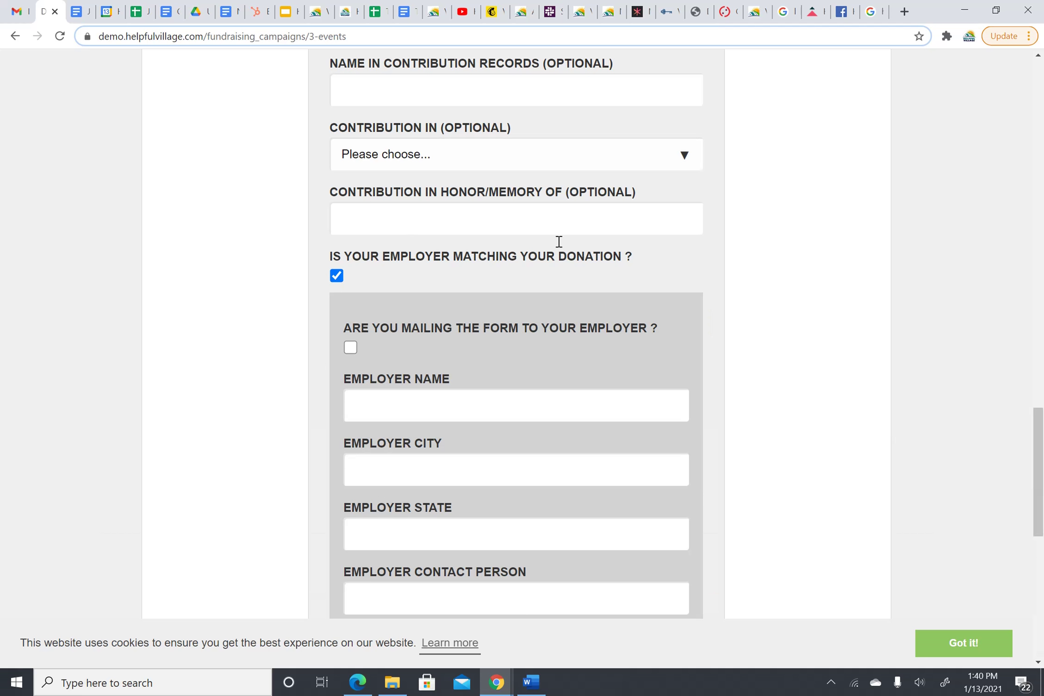
scroll(566, 252, "down", 1)
scroll(565, 240, "down", 3)
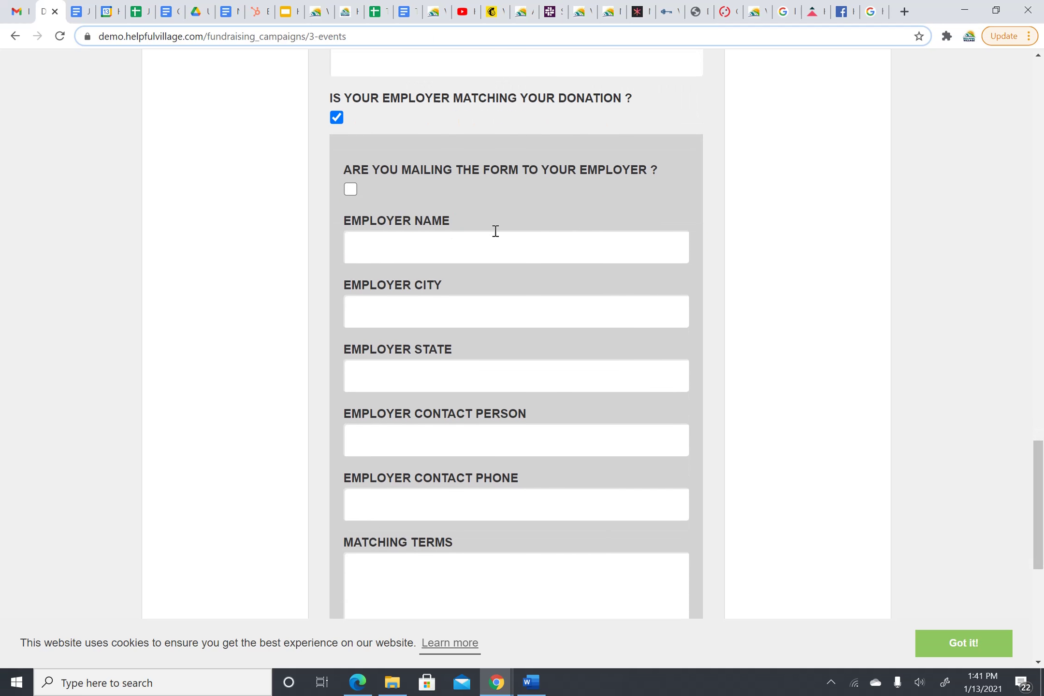
scroll(483, 194, "down", 1)
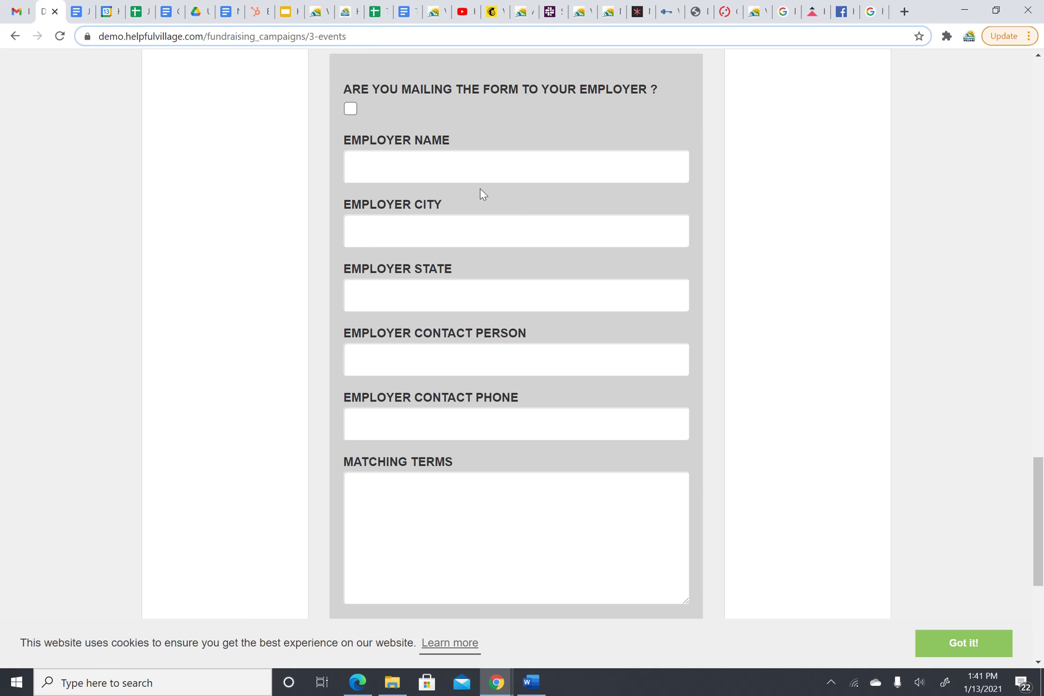
scroll(432, 425, "down", 1)
scroll(496, 464, "down", 3)
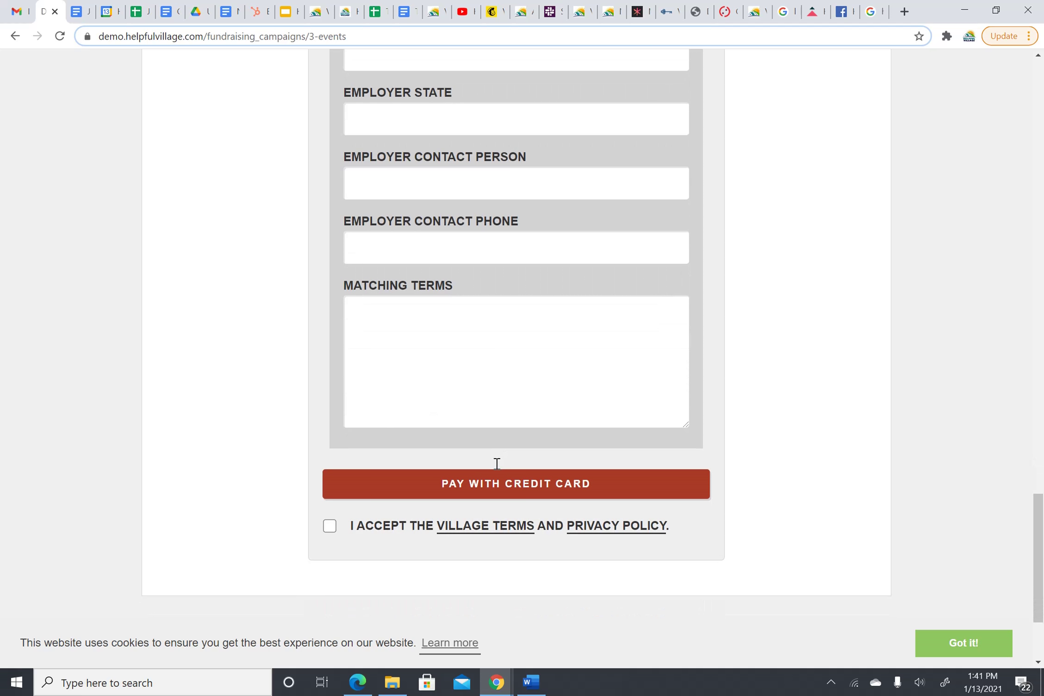
scroll(531, 340, "up", 5)
scroll(531, 339, "up", 1)
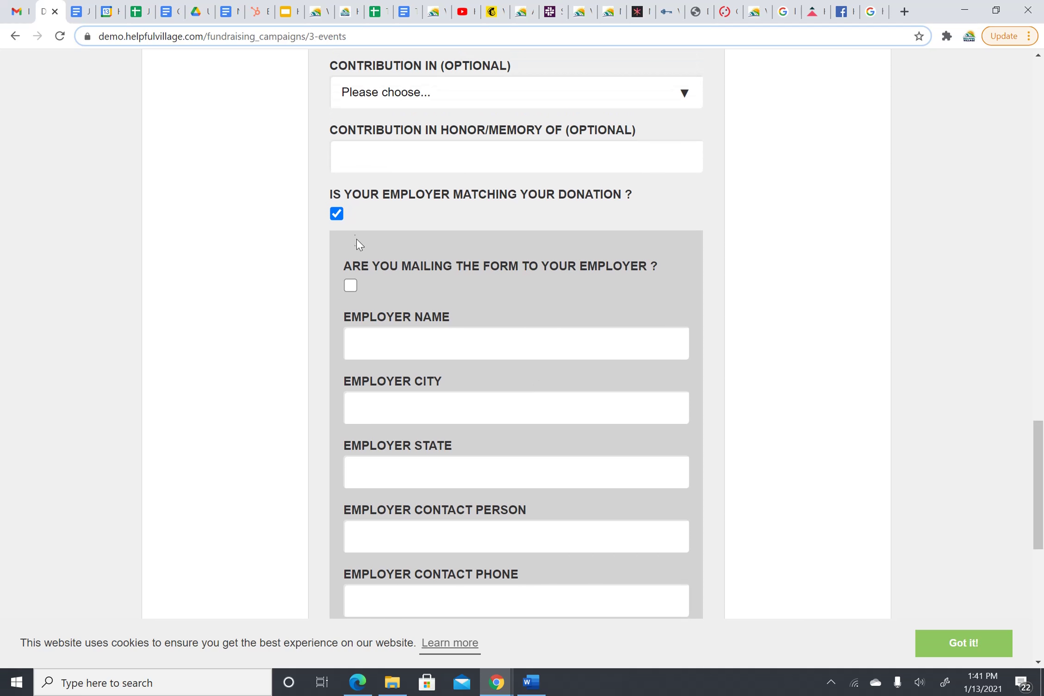
- Untick employer matching and accept the Village Terms and Privacy Policy
left_click(337, 214)
scroll(522, 256, "up", 1)
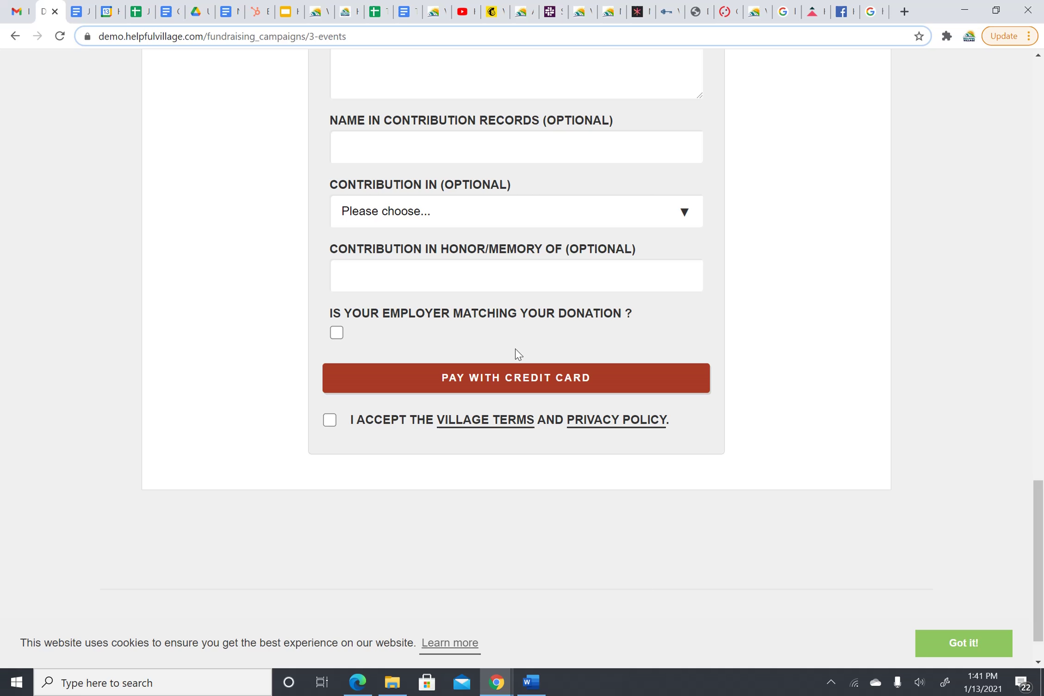
left_click(331, 420)
scroll(783, 154, "up", 10)
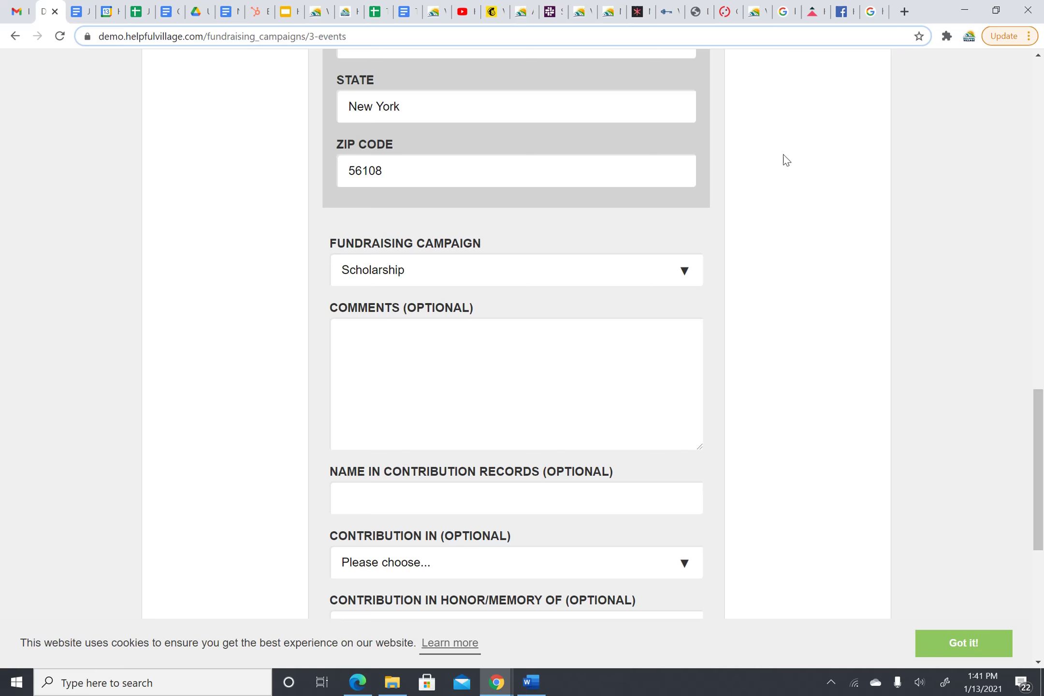
scroll(783, 154, "up", 1)
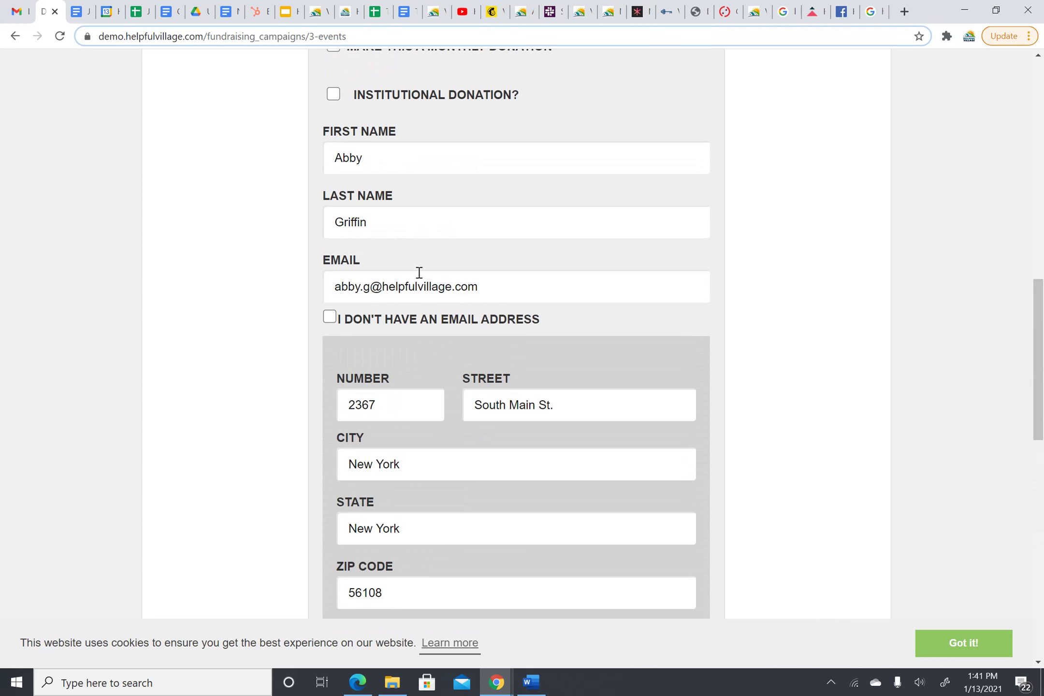
left_click(333, 288)
left_click_drag(333, 288, 478, 275)
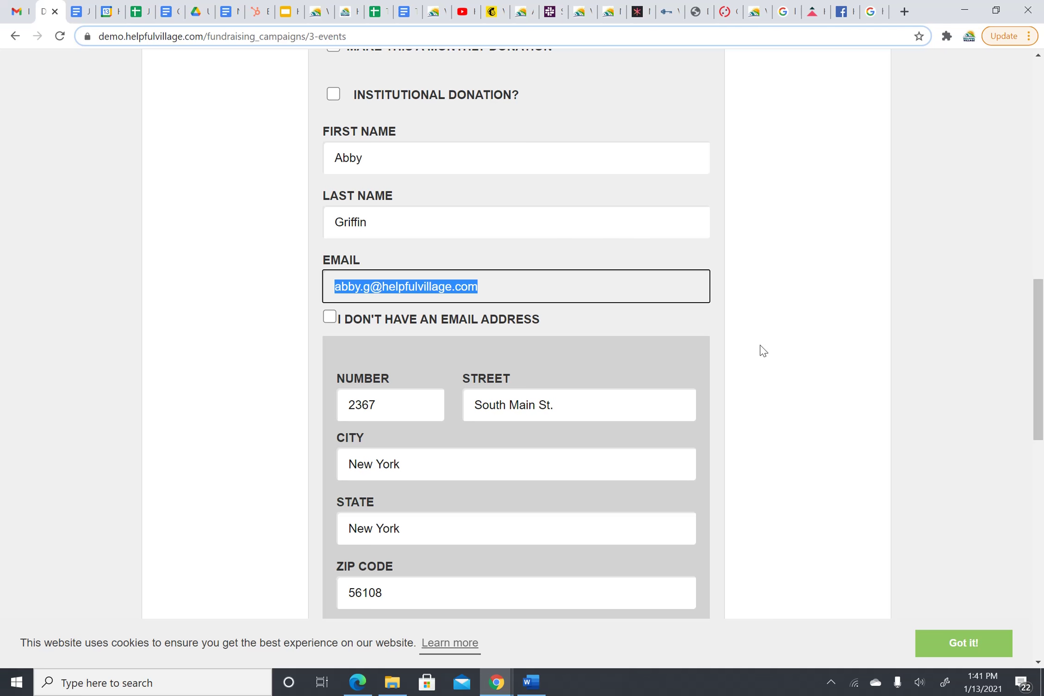
left_click(780, 259)
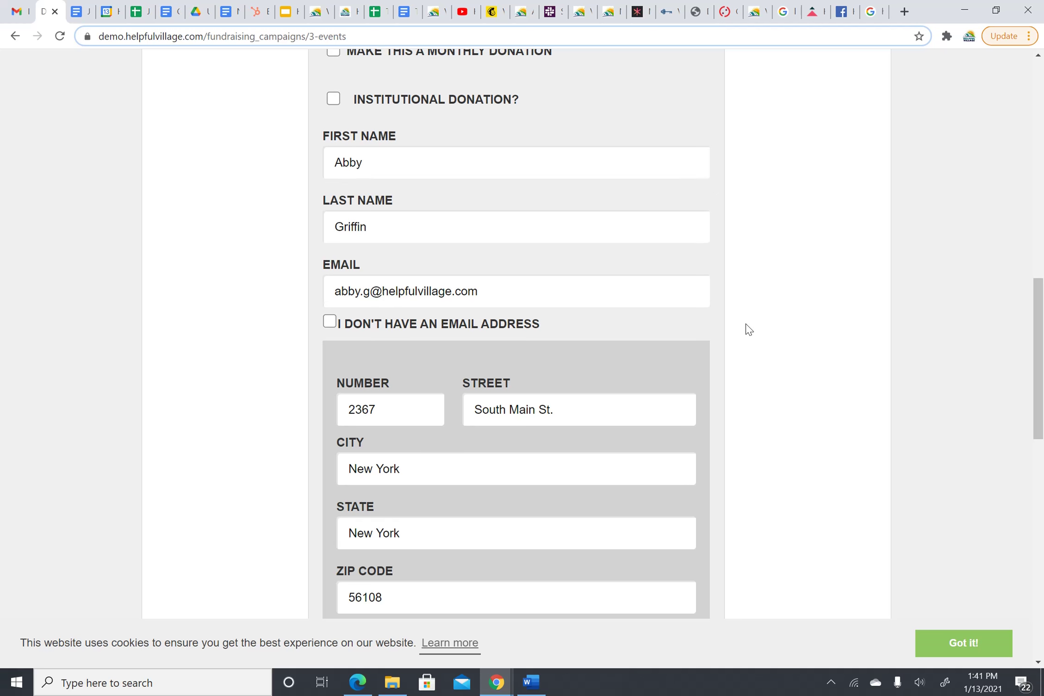
scroll(747, 329, "up", 9)
scroll(784, 193, "up", 3)
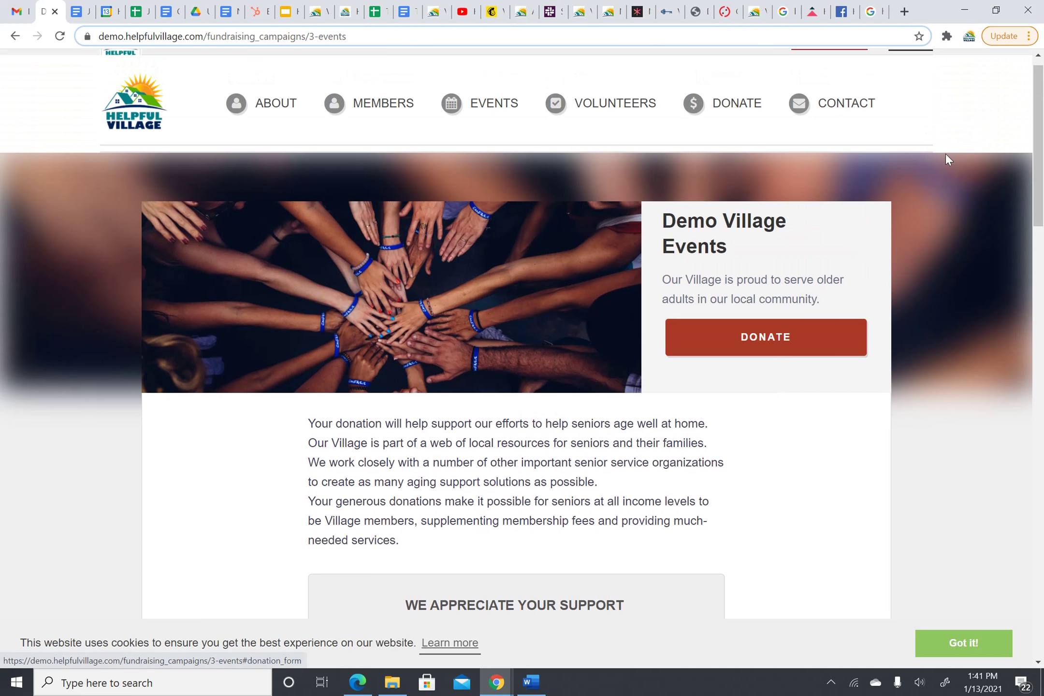
scroll(803, 298, "down", 7)
scroll(803, 298, "down", 15)
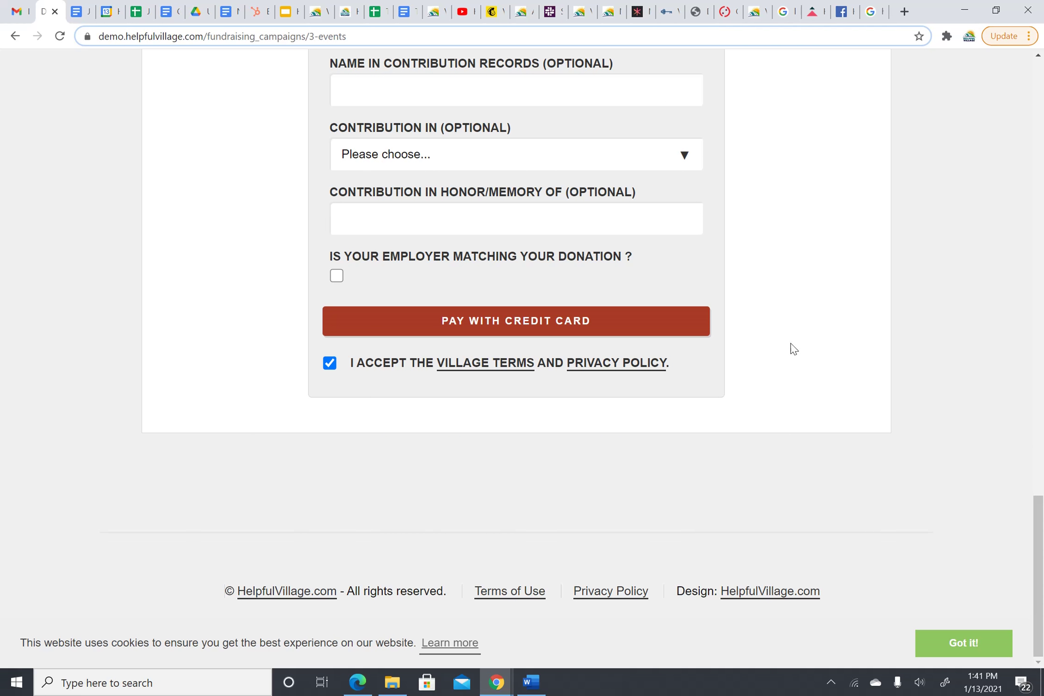
- Pay with credit card, entering the card number, expiry and CVC, and submit $75.00
left_click(527, 332)
left_click(584, 321)
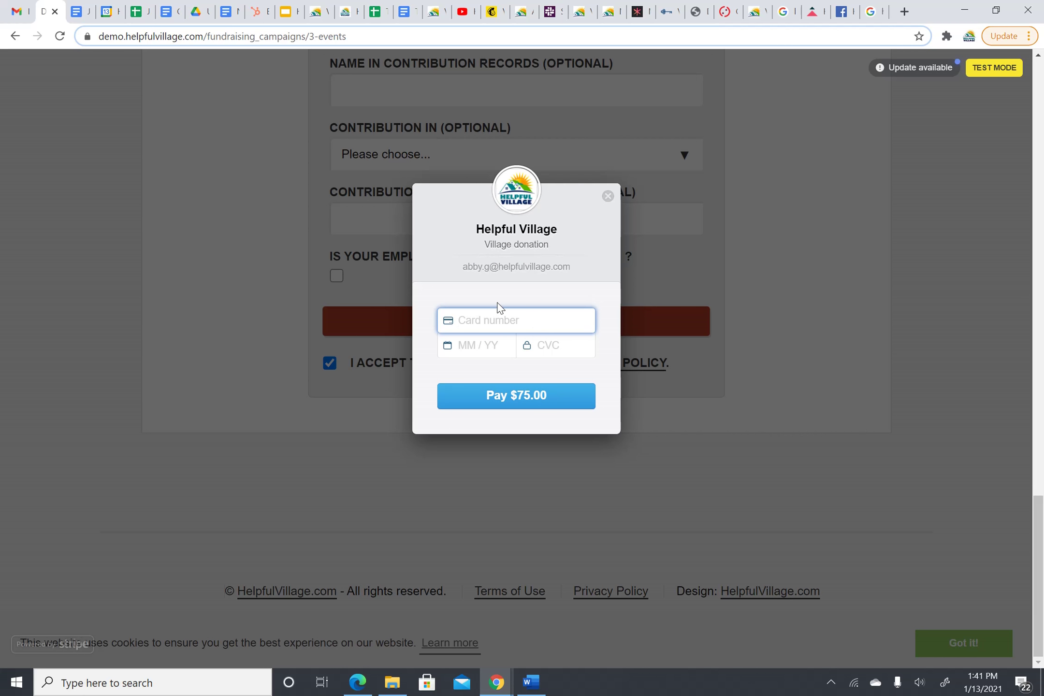
type("4242 4242 4242 42")
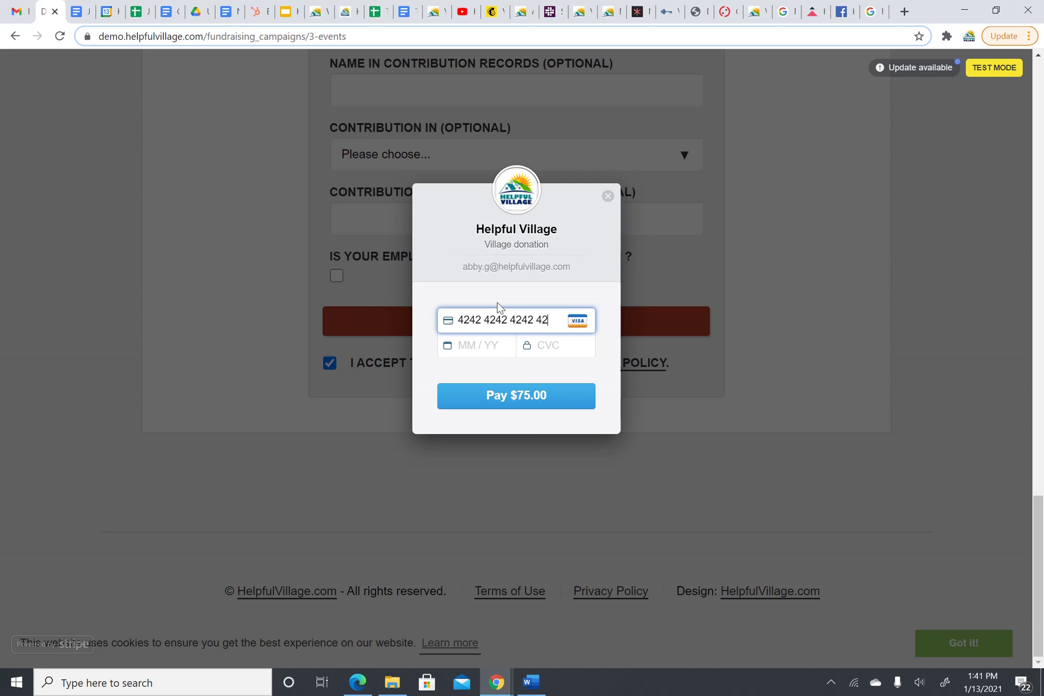
type("42")
left_click(489, 350)
type("09 / 23")
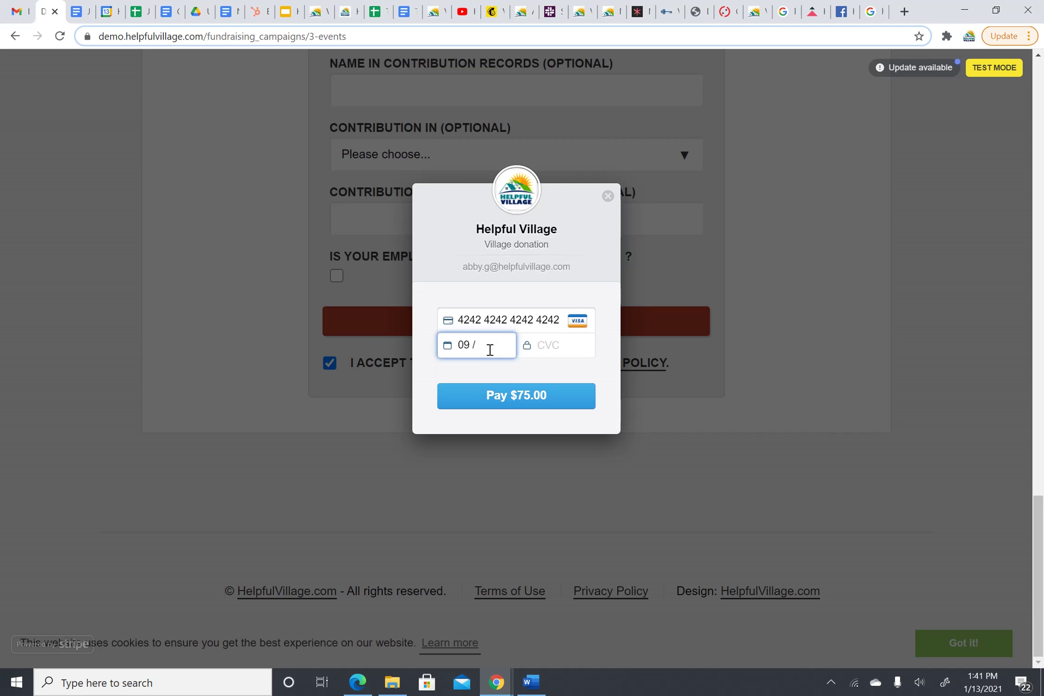
left_click(574, 345)
type("778")
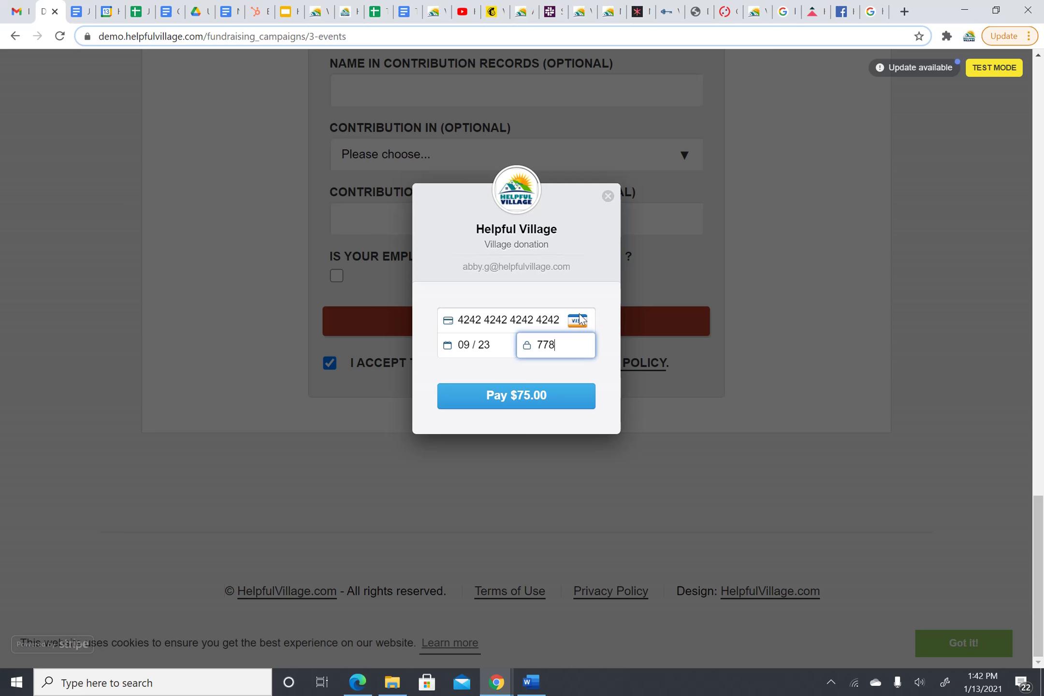
left_click(491, 401)
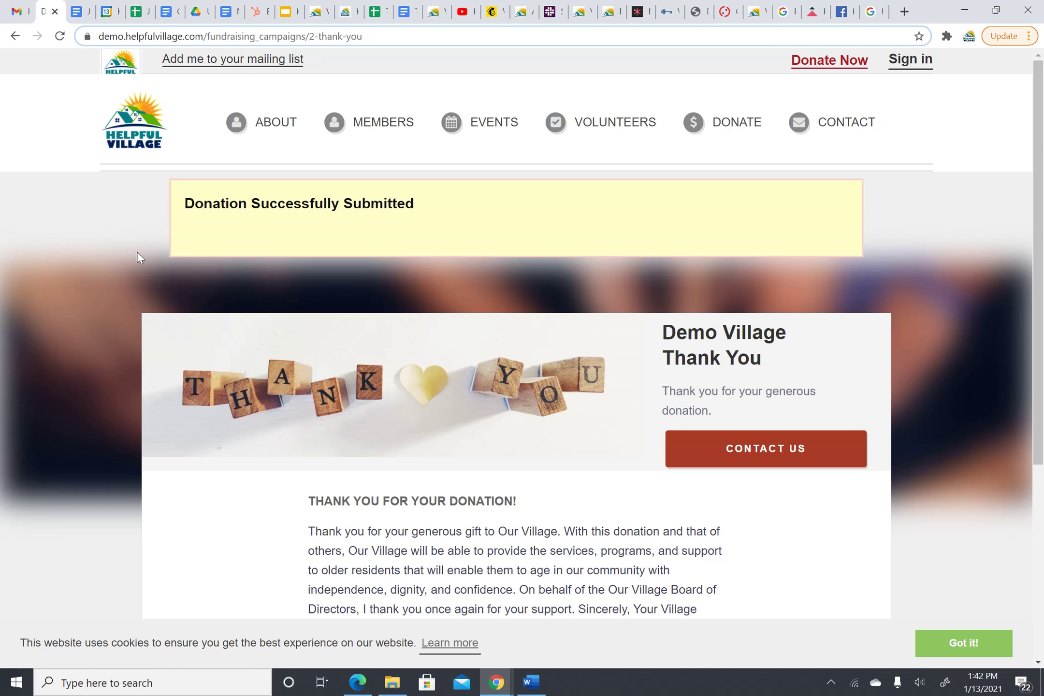
- Review the Demo Village thank-you page confirming the submitted donation
scroll(607, 212, "down", 1)
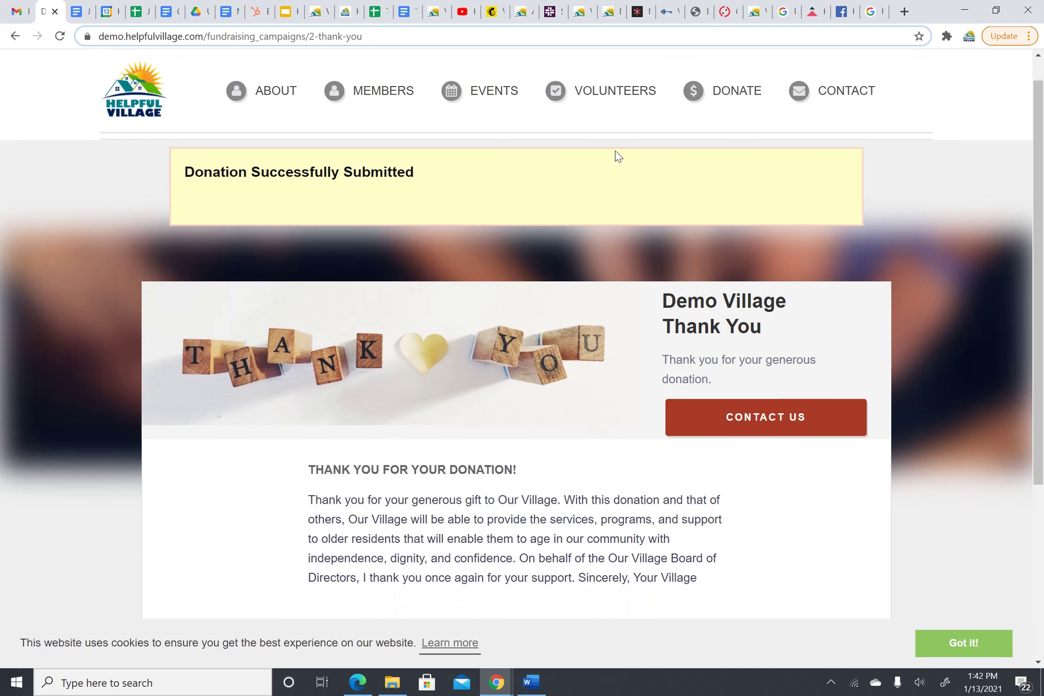
scroll(615, 156, "up", 1)
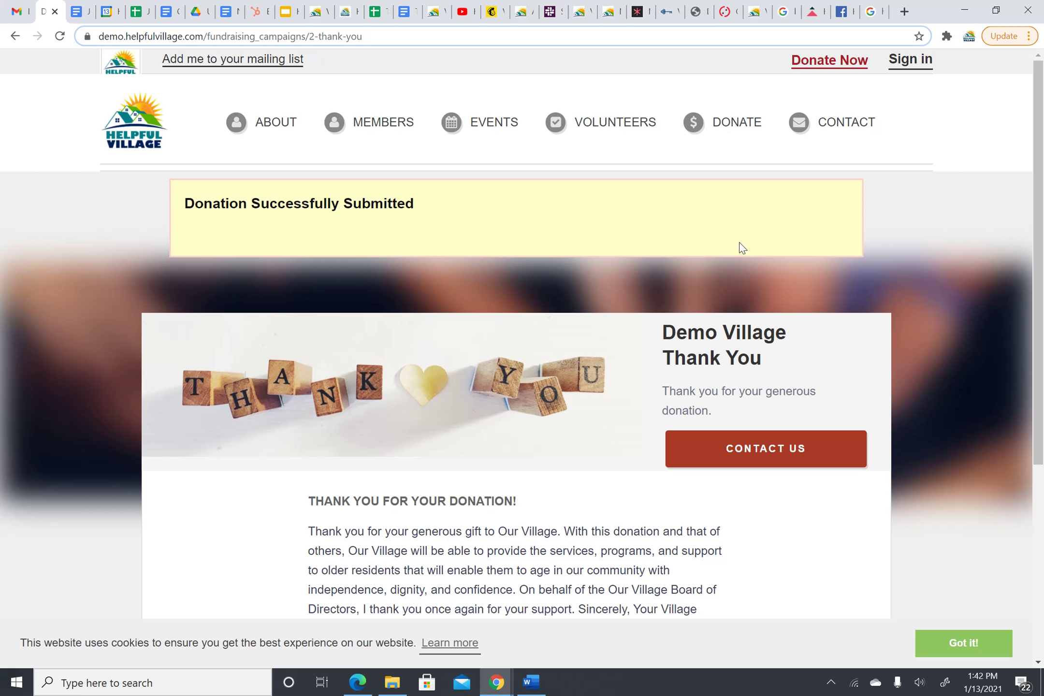
scroll(740, 242, "down", 1)
scroll(739, 242, "up", 1)
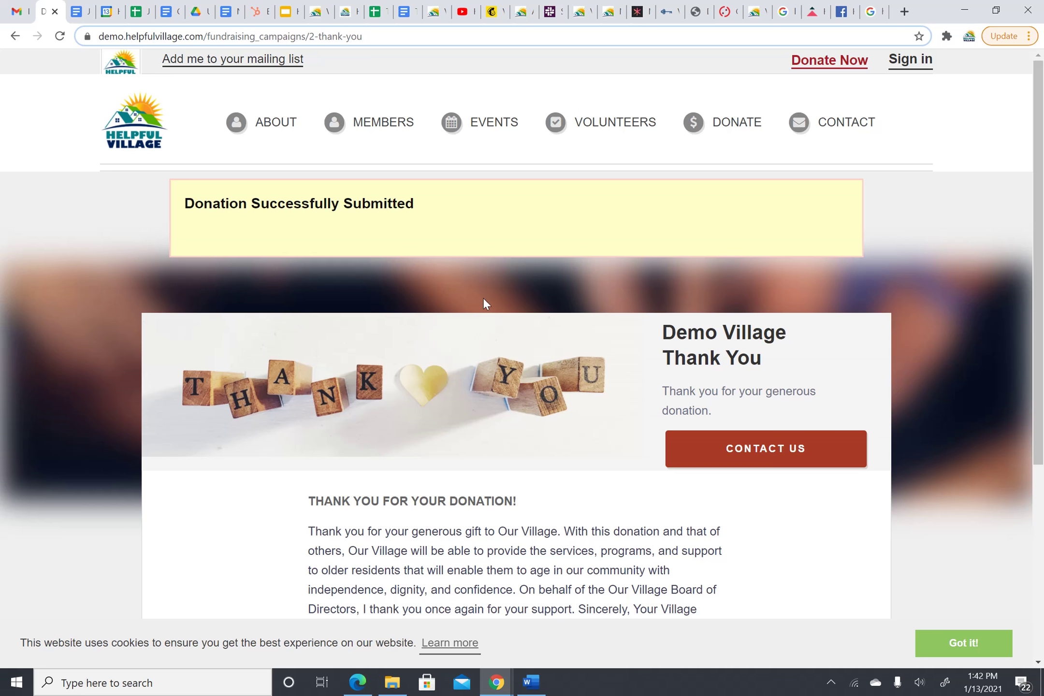